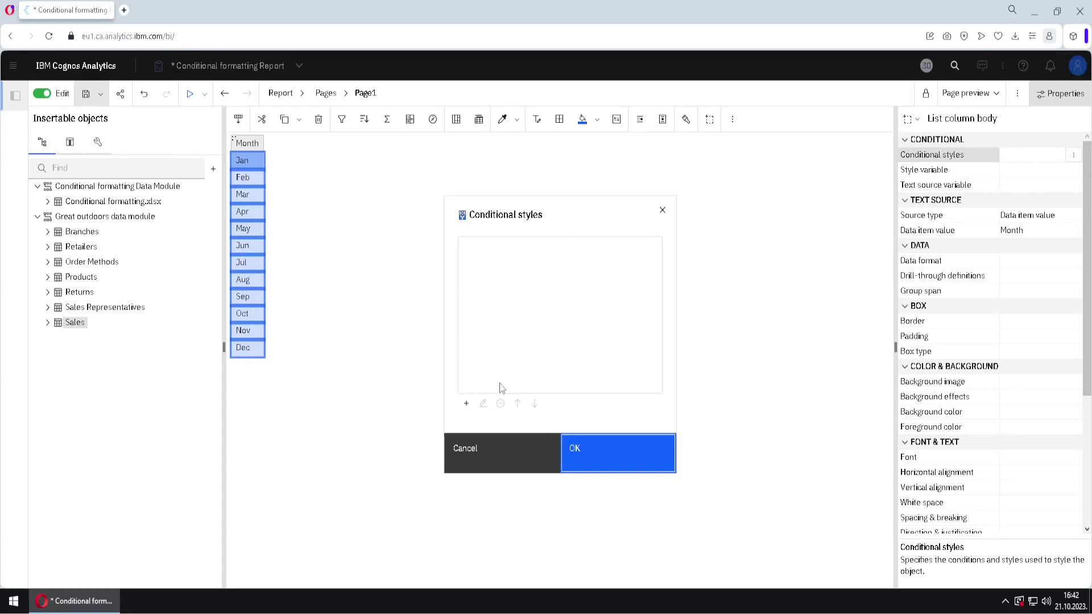
Step: Create a new string-type conditional style for the list column body based on the Month data item
{"action": "left_click", "coordinate": [466, 403]}
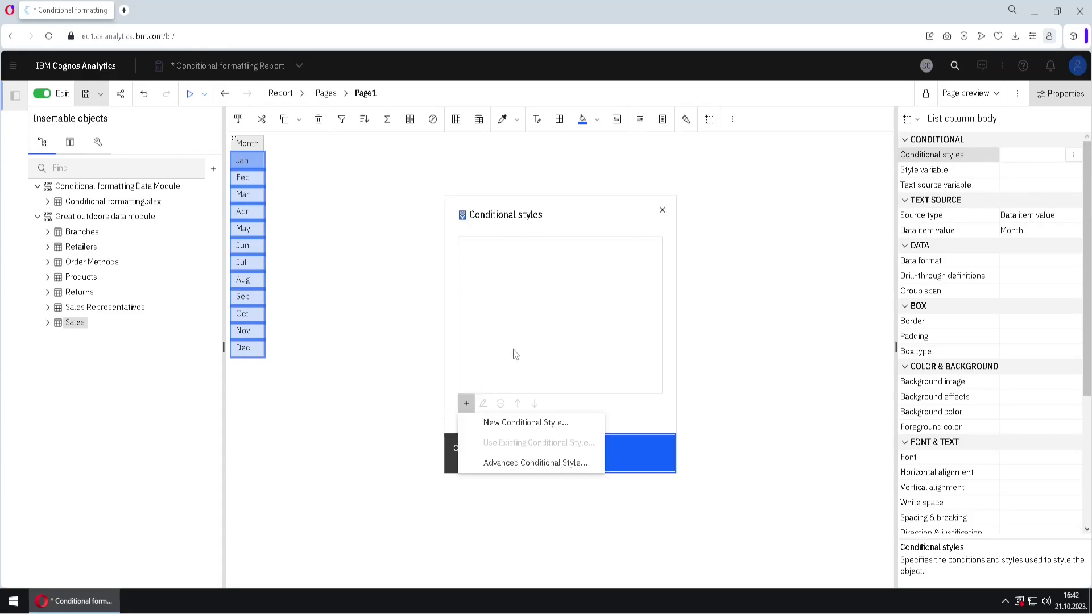
{"action": "left_click", "coordinate": [586, 427]}
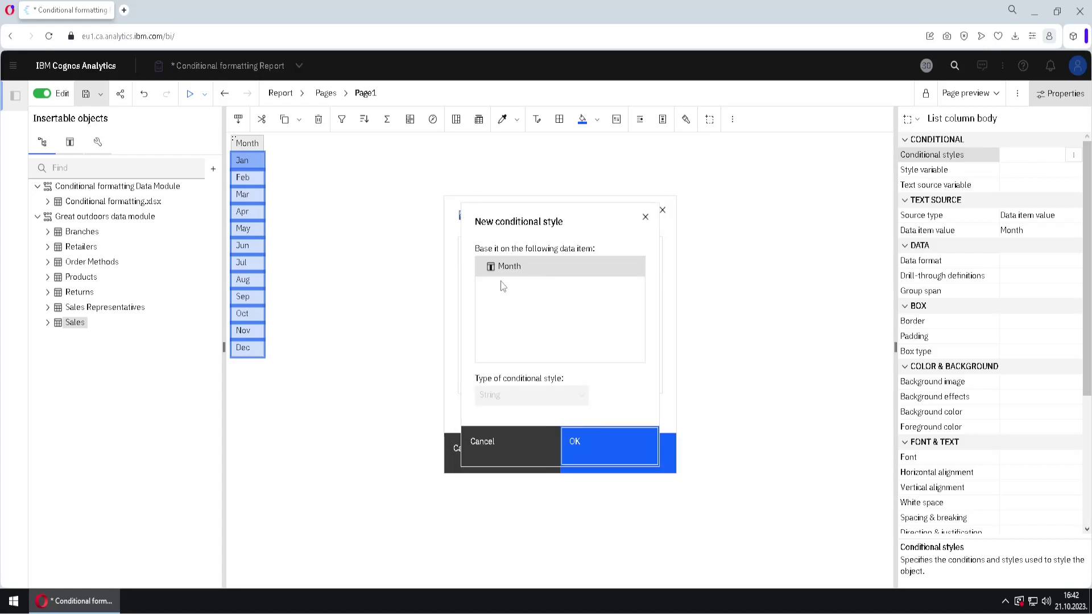
{"action": "key", "text": "ctrl"}
{"action": "mouse_move", "coordinate": [466, 420]}
{"action": "left_mouse_down"}
{"action": "mouse_move", "coordinate": [508, 373]}
{"action": "mouse_move", "coordinate": [470, 428]}
{"action": "left_mouse_up"}
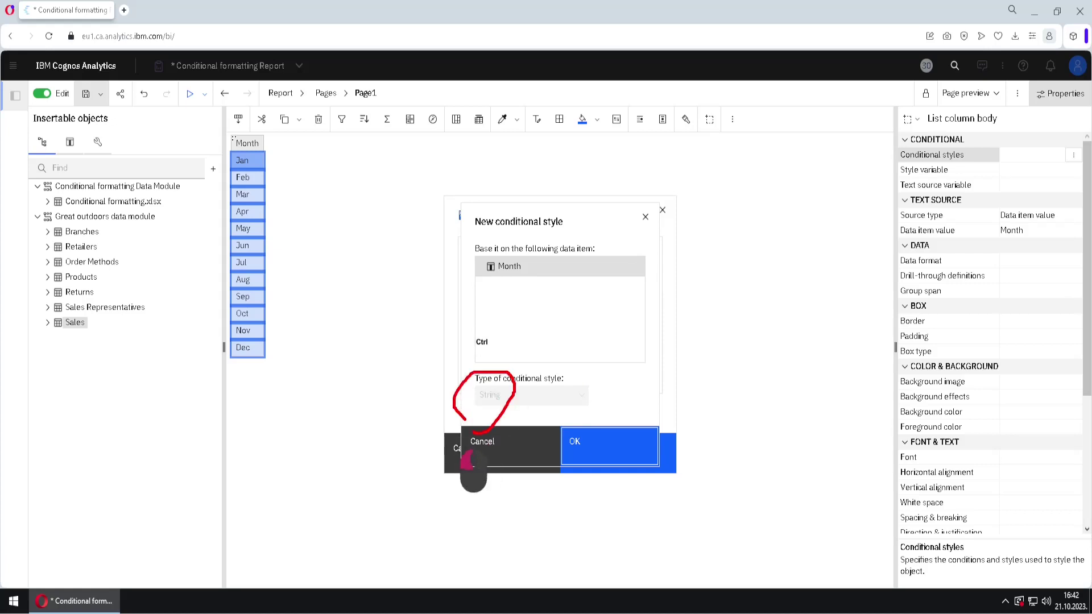
{"action": "left_click", "coordinate": [595, 439]}
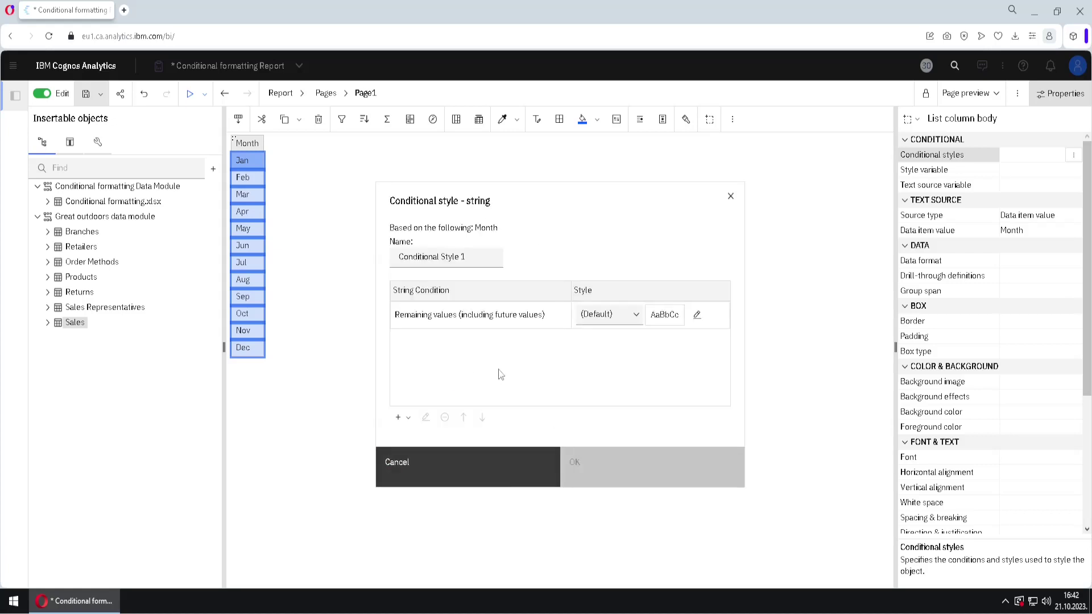
Step: Name the conditional style "Text style"
{"action": "triple_click", "coordinate": [412, 259]}
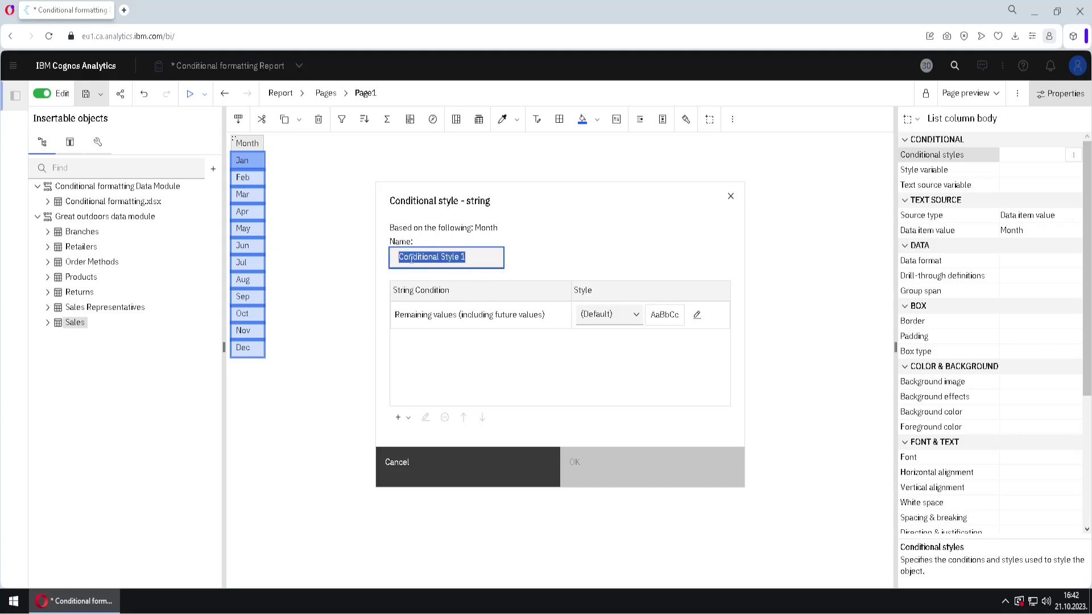
{"action": "type", "text": "Tex"}
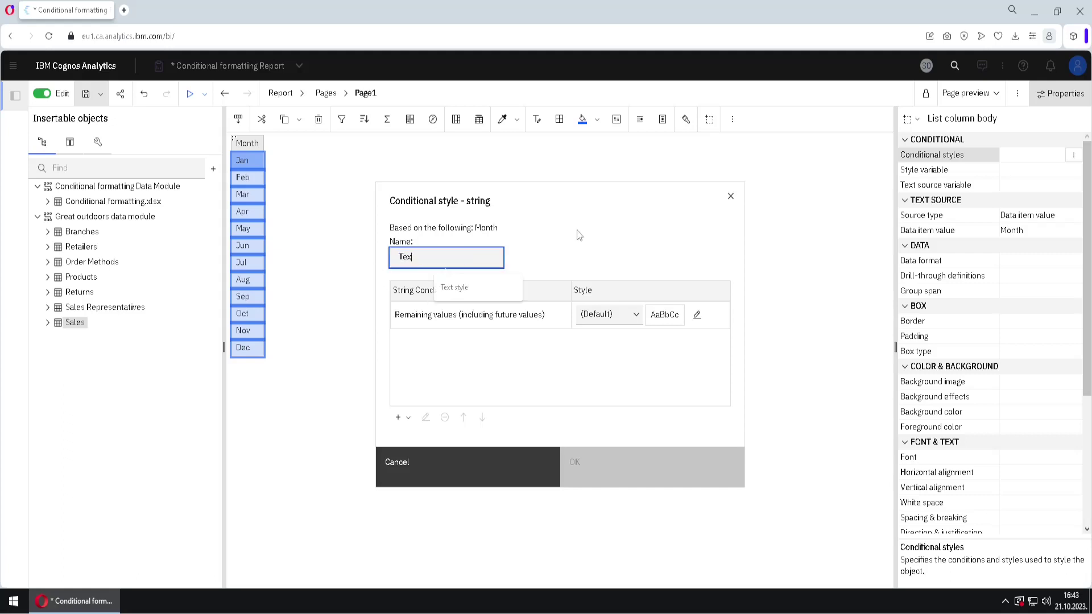
{"action": "type", "text": "t style"}
{"action": "left_click", "coordinate": [581, 233]}
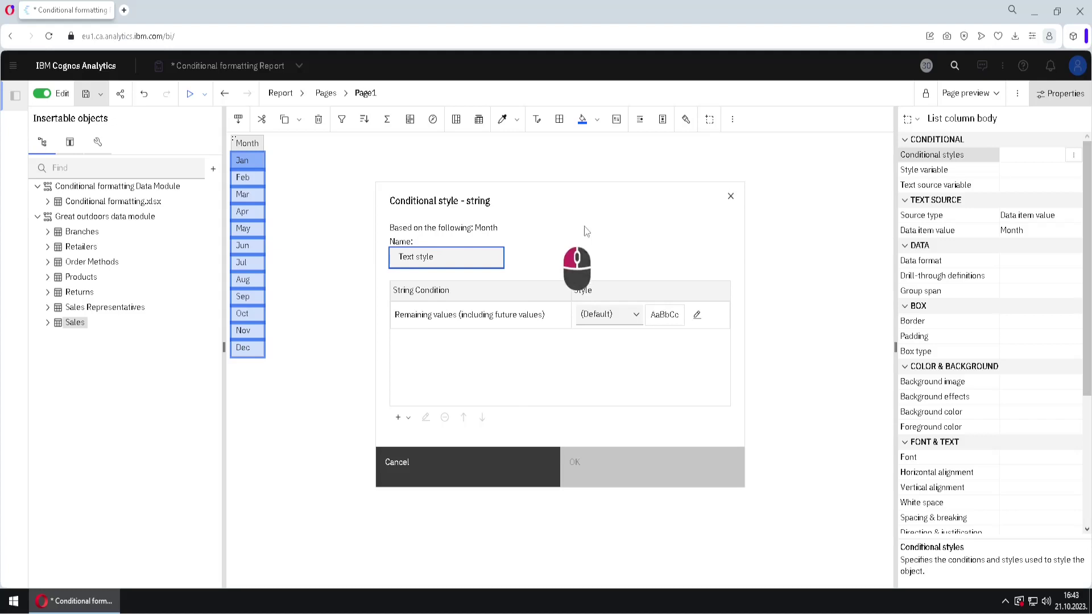
Step: Give the remaining values (including future values) a custom style with bold font weight
{"action": "mouse_move", "coordinate": [377, 314]}
{"action": "left_mouse_down"}
{"action": "mouse_move", "coordinate": [375, 340]}
{"action": "mouse_move", "coordinate": [739, 335]}
{"action": "left_mouse_up"}
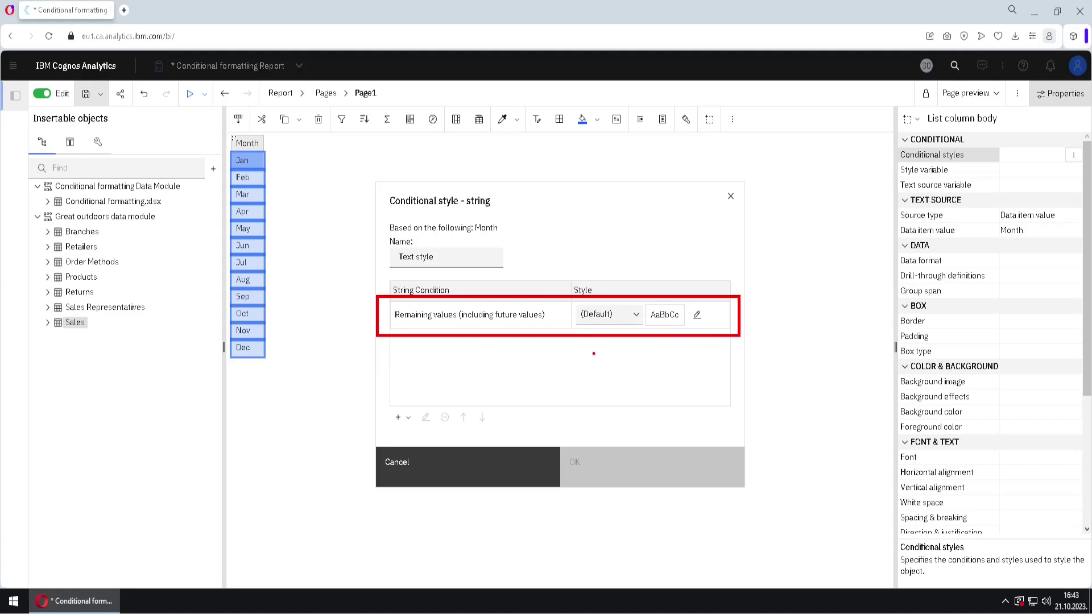
{"action": "left_click", "coordinate": [697, 317]}
{"action": "left_click", "coordinate": [643, 246]}
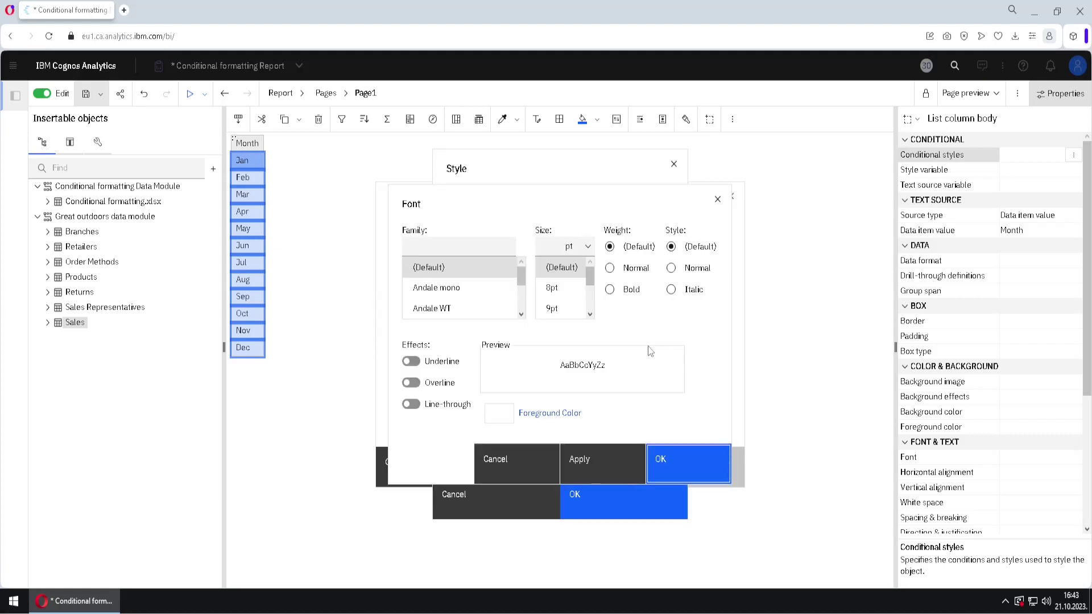
{"action": "left_click", "coordinate": [611, 291]}
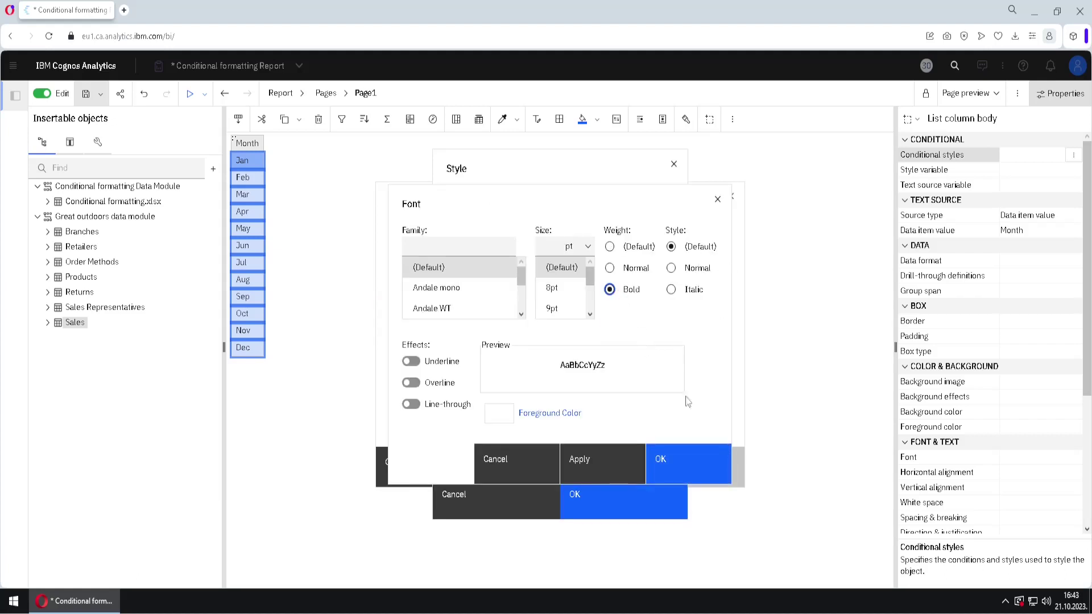
{"action": "left_click", "coordinate": [670, 464]}
{"action": "left_click", "coordinate": [609, 500]}
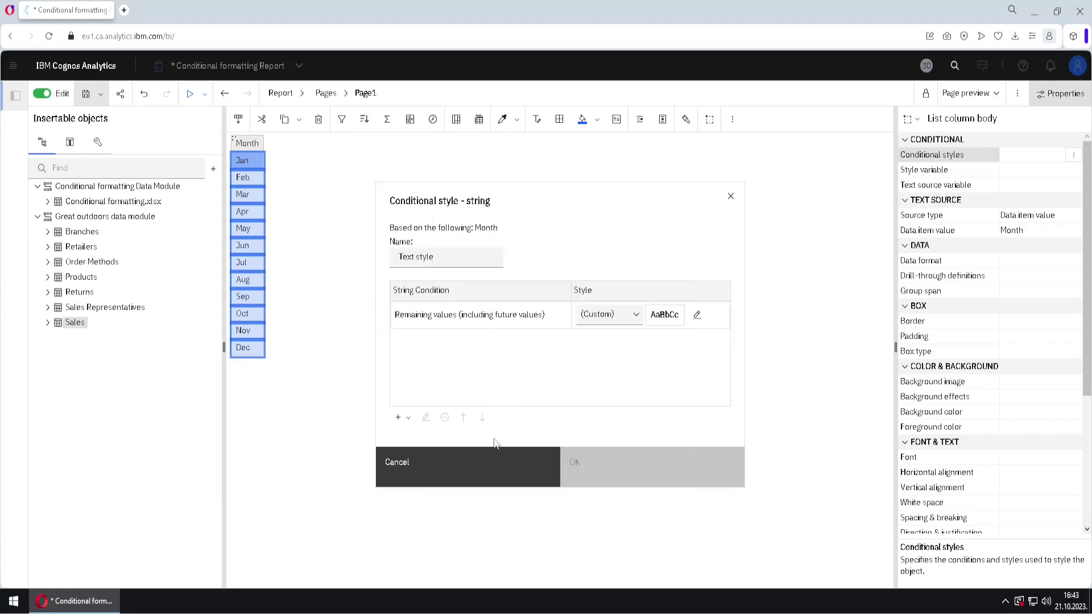
Step: Start a condition that selects multiple values and add Jan and Feb to its selected values
{"action": "left_click", "coordinate": [408, 418]}
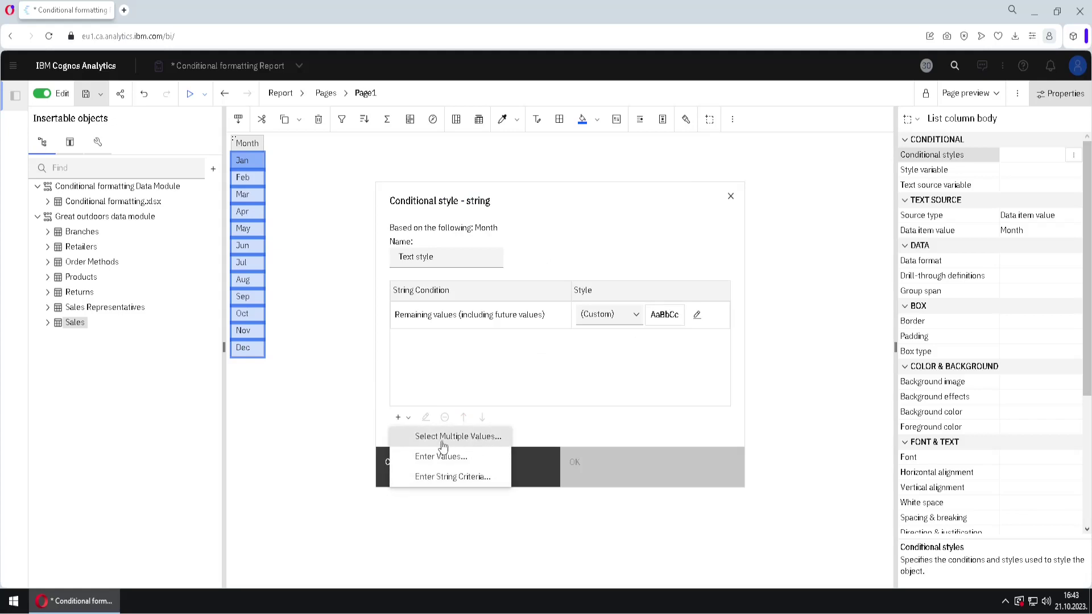
{"action": "left_click", "coordinate": [462, 444]}
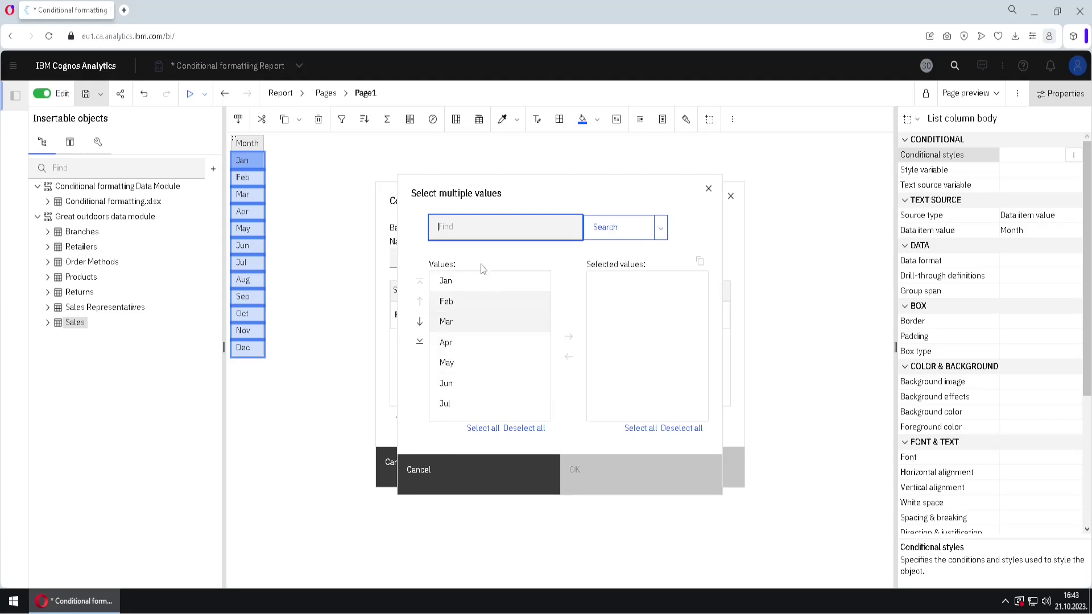
{"action": "left_click", "coordinate": [447, 282]}
{"action": "left_click", "coordinate": [478, 305], "text": "ctrl"}
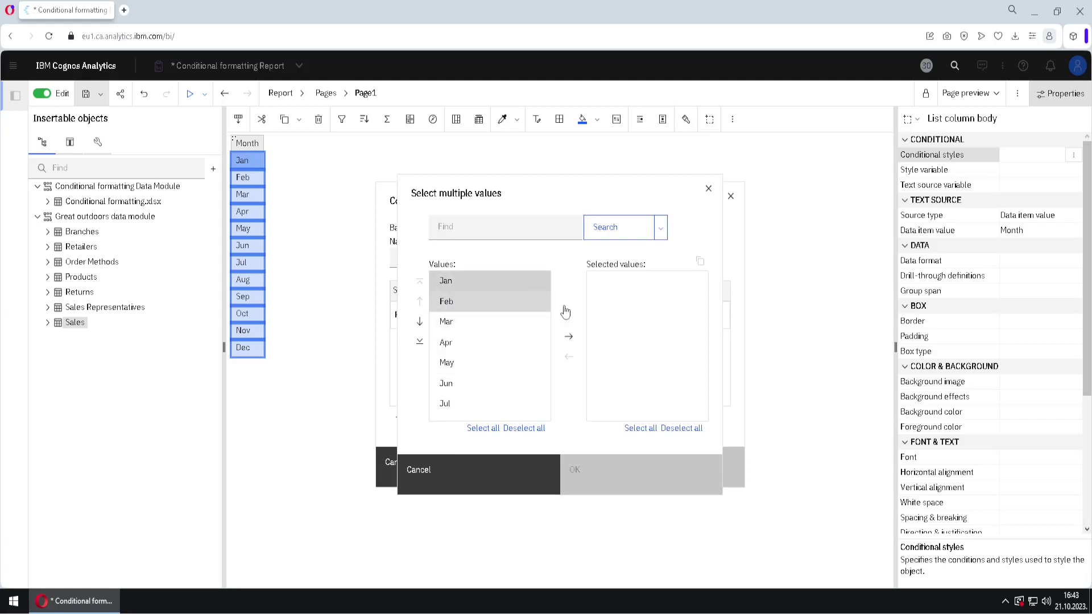
{"action": "left_click", "coordinate": [570, 339]}
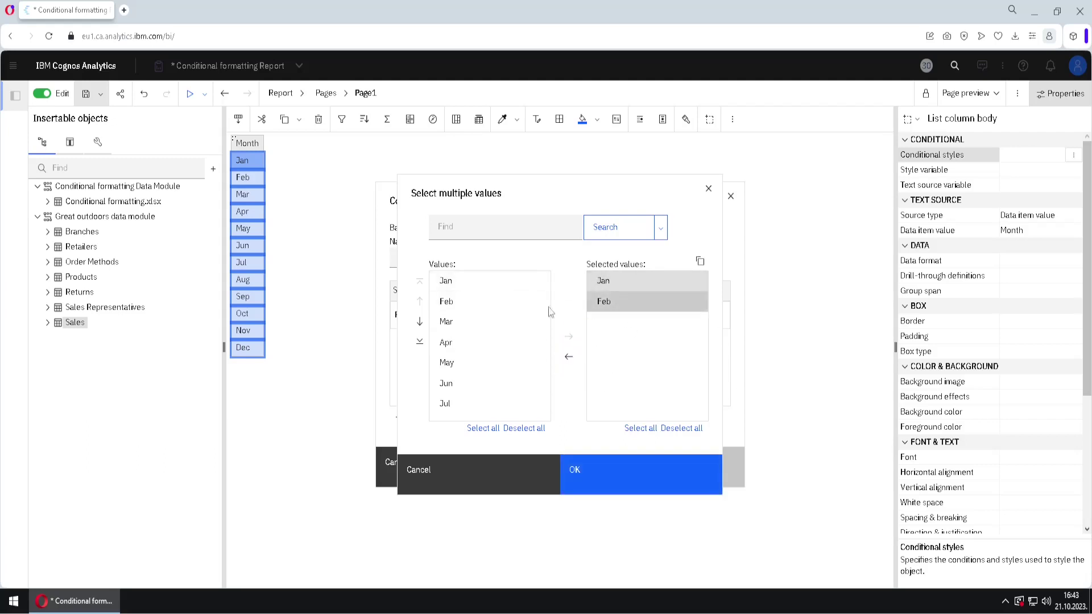
Step: Search the available month values for "Ju", clear the keyword and examine the search options
{"action": "left_click", "coordinate": [461, 235]}
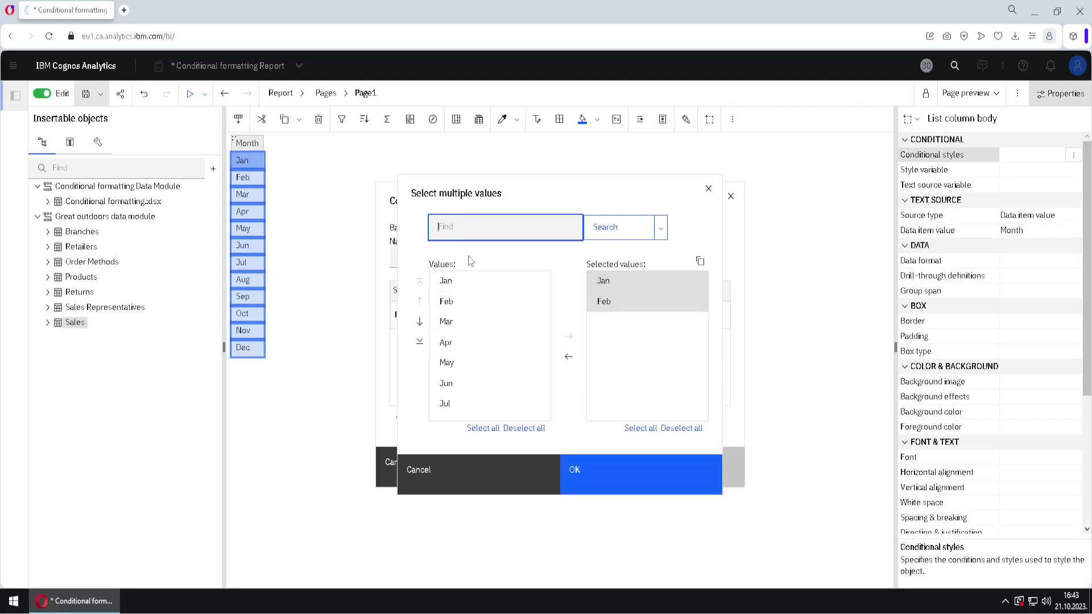
{"action": "type", "text": "Ju"}
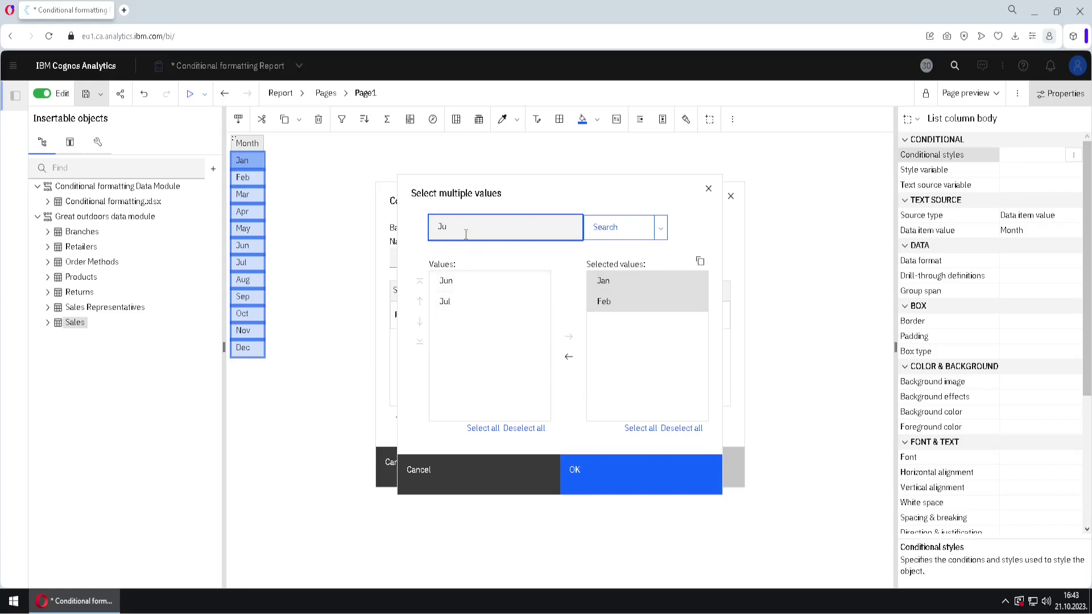
{"action": "key", "text": "BackSpace"}
{"action": "key", "text": "BackSpace"}
{"action": "left_click", "coordinate": [662, 237]}
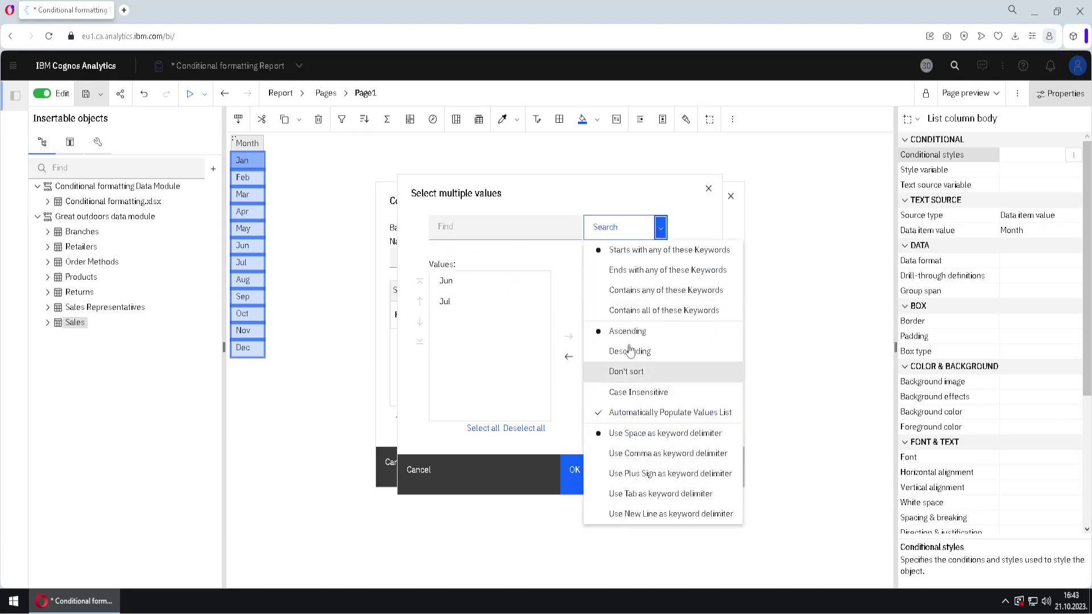
{"action": "left_click", "coordinate": [527, 251]}
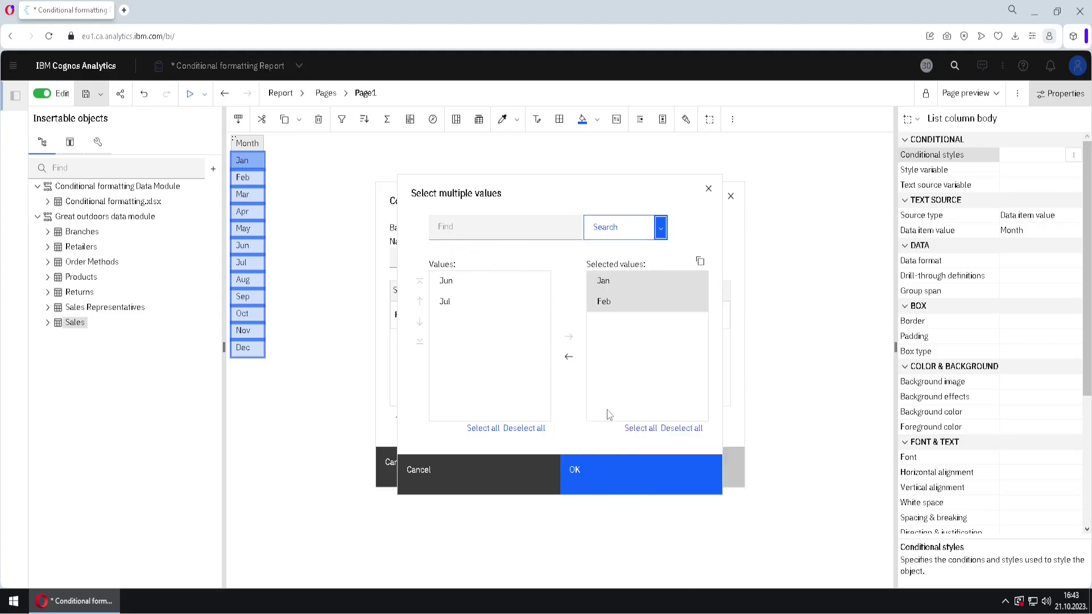
Step: Accept the Jan and Feb condition and assign it the Excellent style
{"action": "left_click", "coordinate": [597, 470]}
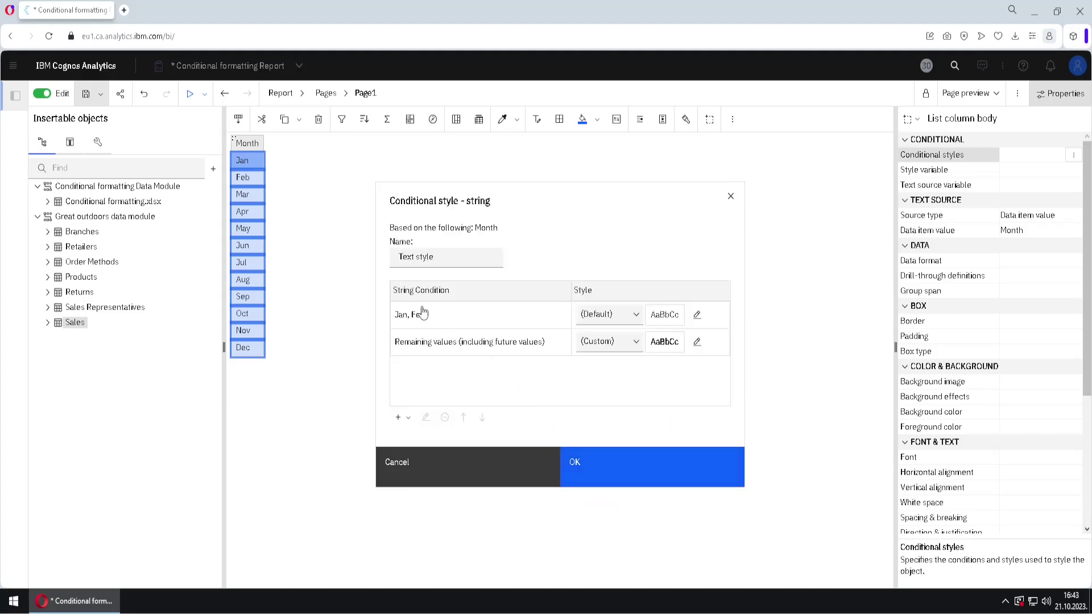
{"action": "left_click", "coordinate": [638, 316]}
{"action": "left_click", "coordinate": [598, 356]}
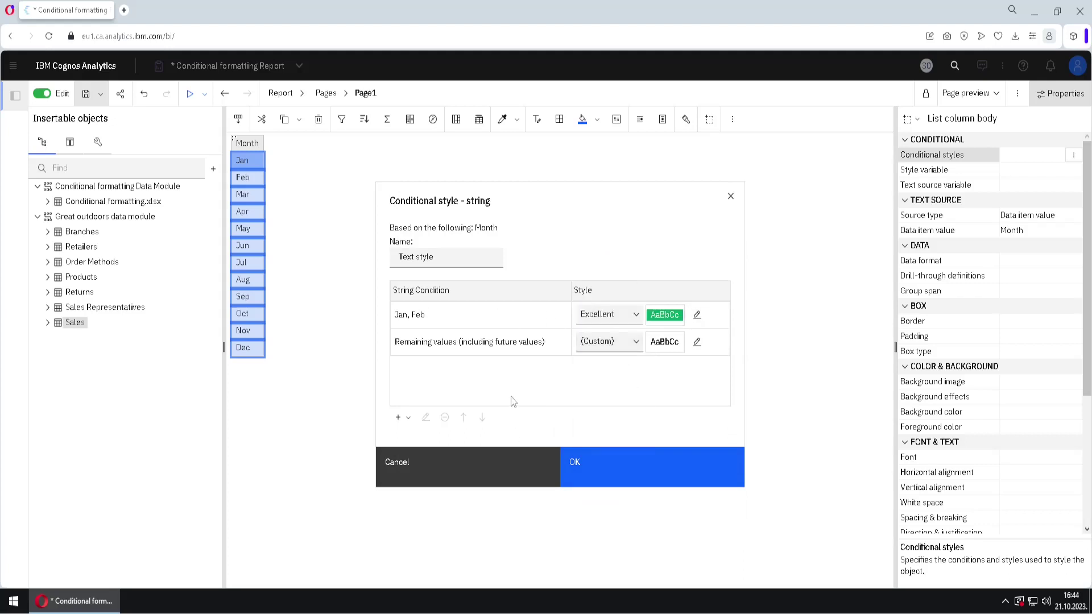
Step: Add a condition with the manually entered values Aug and Sep and assign it the Poor style
{"action": "left_click", "coordinate": [408, 420]}
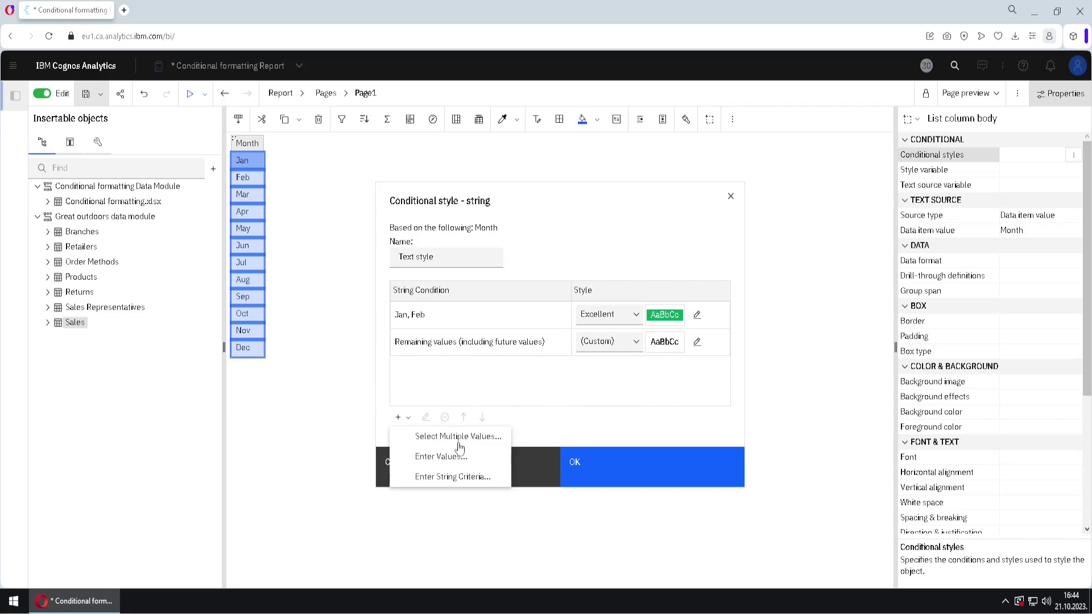
{"action": "left_click", "coordinate": [462, 466]}
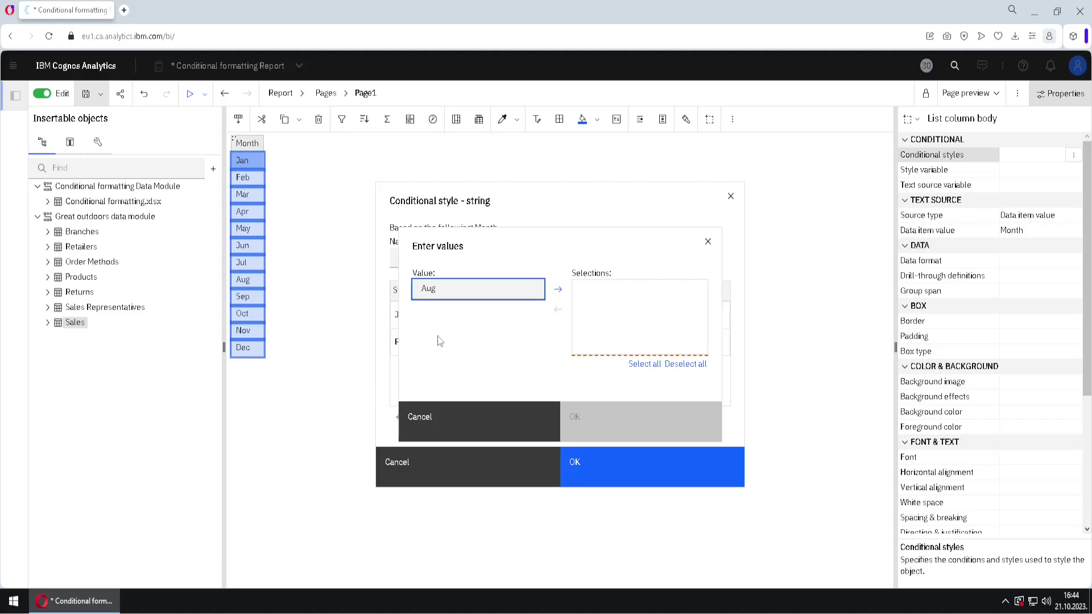
{"action": "left_click", "coordinate": [558, 289]}
{"action": "left_click", "coordinate": [425, 289]}
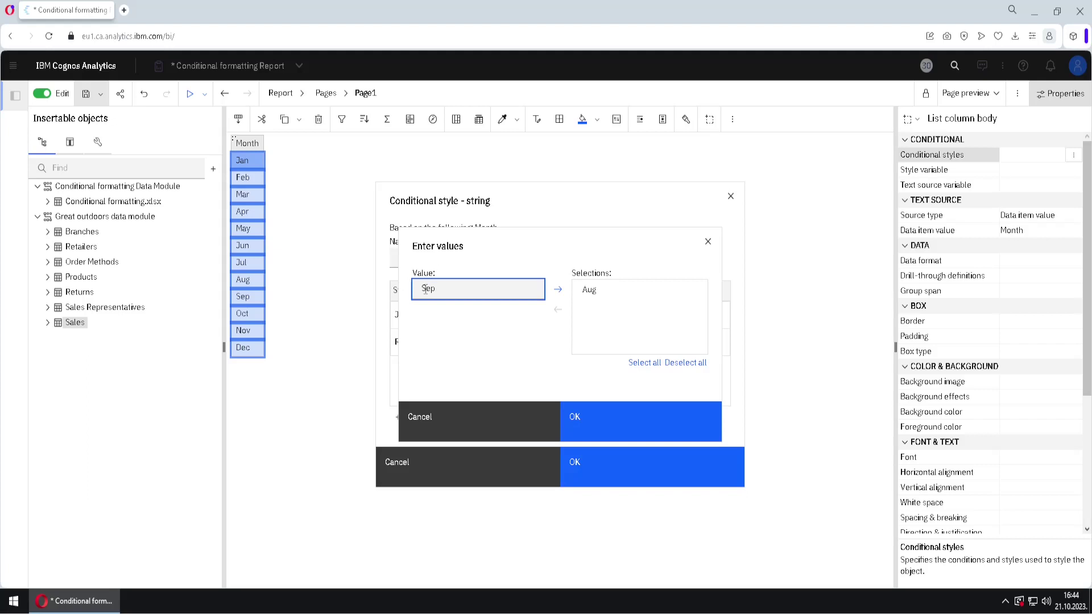
{"action": "left_click", "coordinate": [558, 289]}
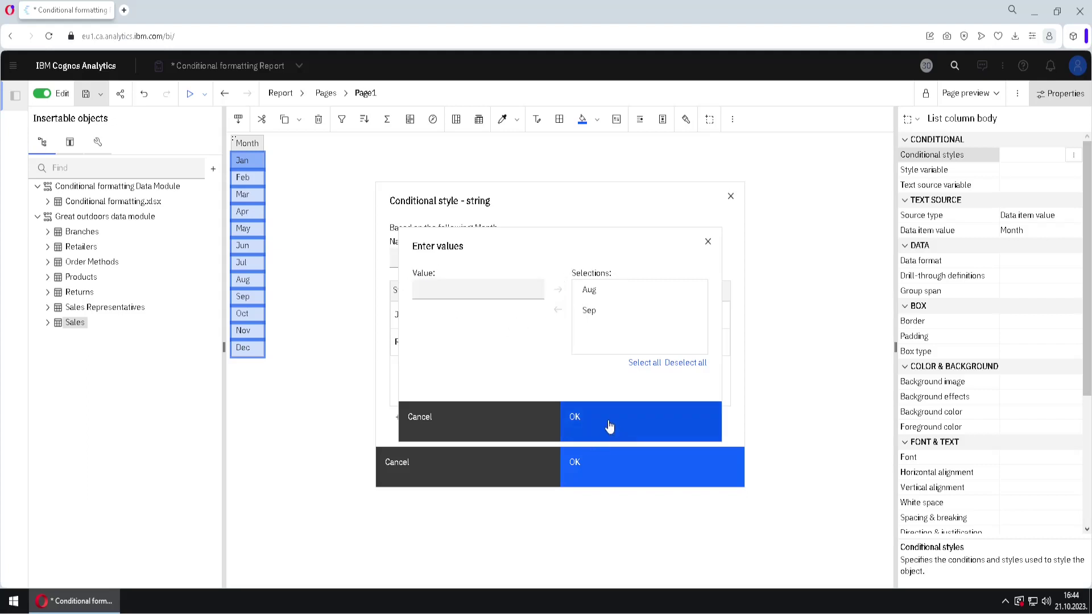
{"action": "left_click", "coordinate": [609, 426]}
{"action": "left_click", "coordinate": [636, 314]}
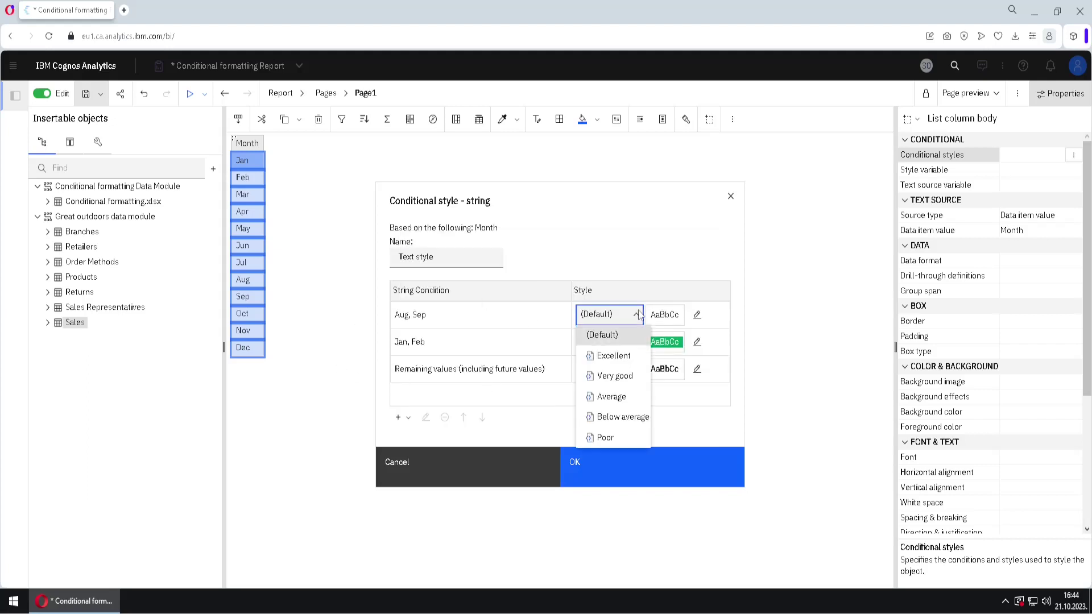
{"action": "left_click", "coordinate": [606, 437]}
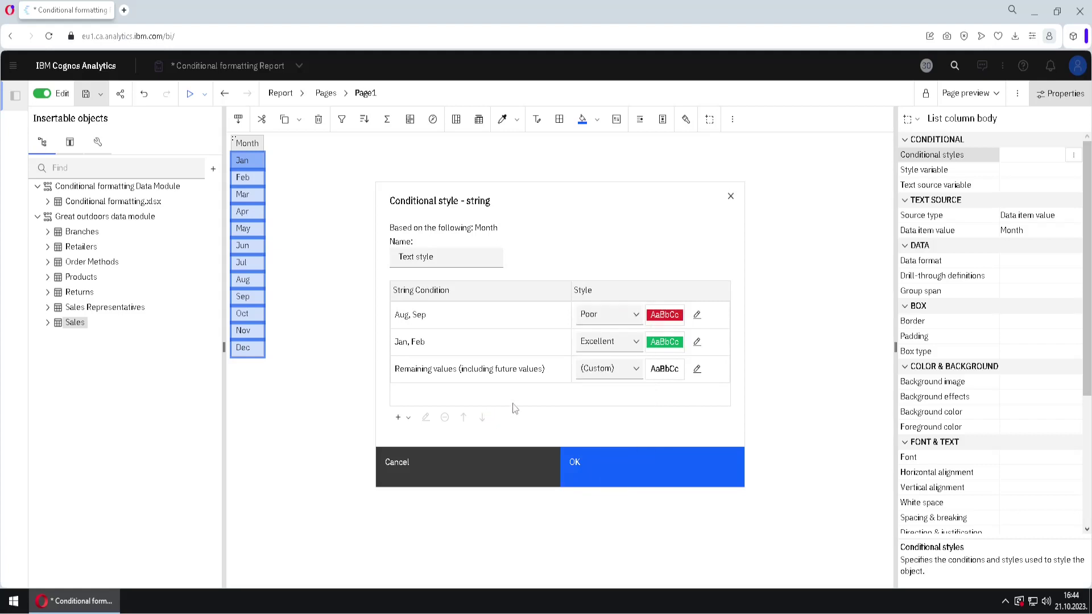
Step: Add a string criteria condition with the operator Begins with and the string "_c", and assign it the Average style
{"action": "left_click", "coordinate": [409, 418]}
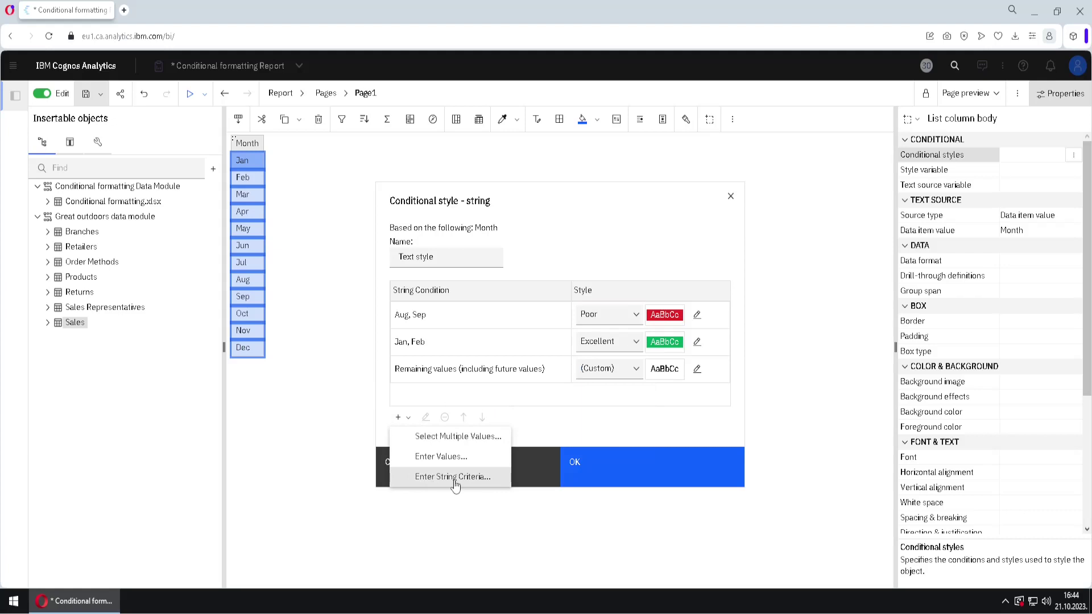
{"action": "left_click", "coordinate": [455, 478]}
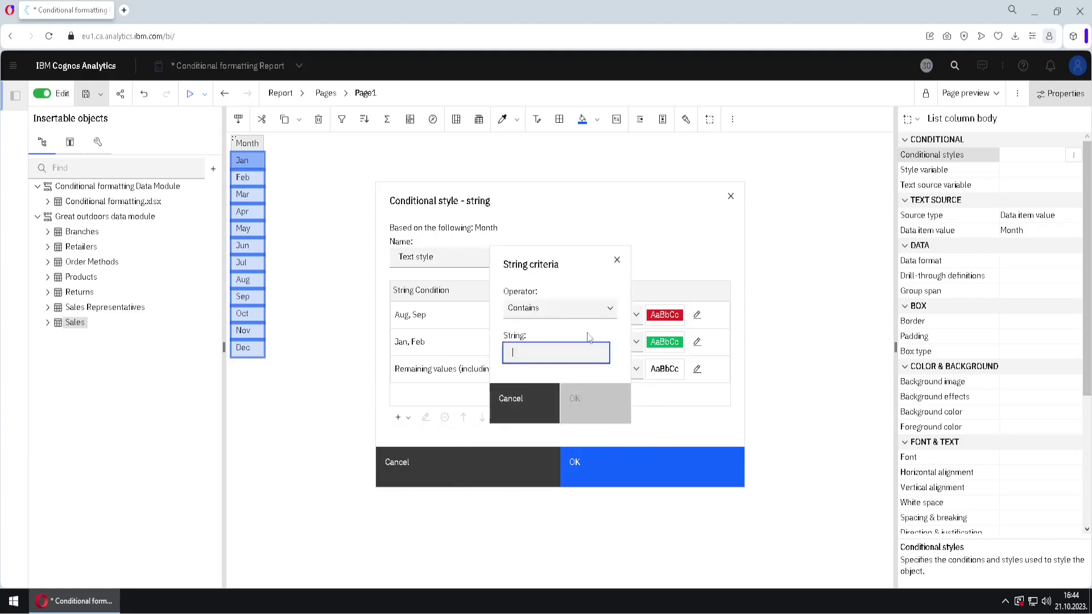
{"action": "left_click", "coordinate": [610, 310]}
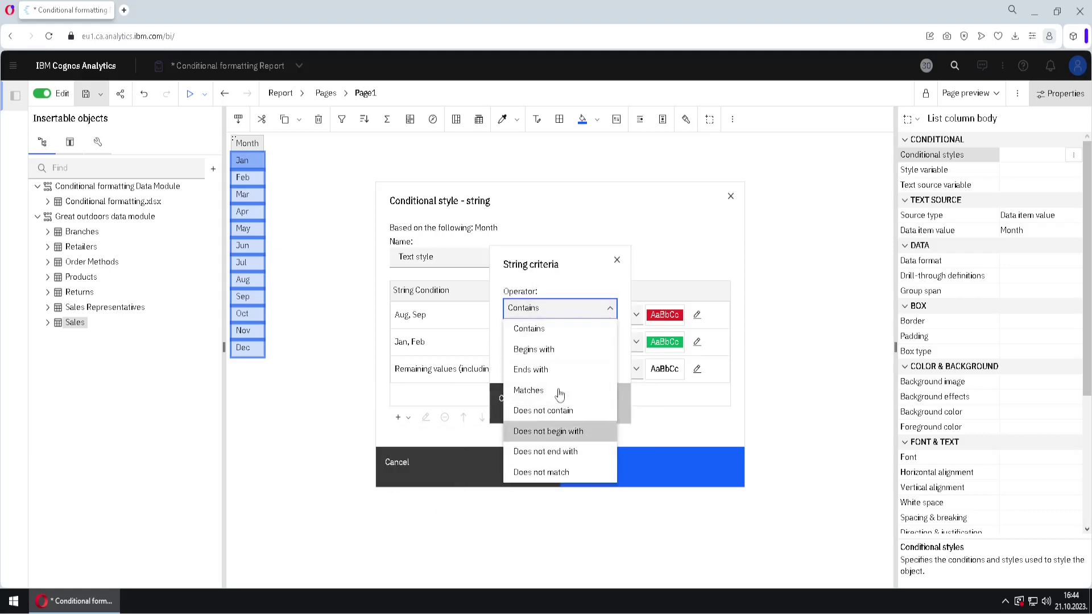
{"action": "left_click", "coordinate": [558, 351]}
{"action": "left_click", "coordinate": [532, 357]}
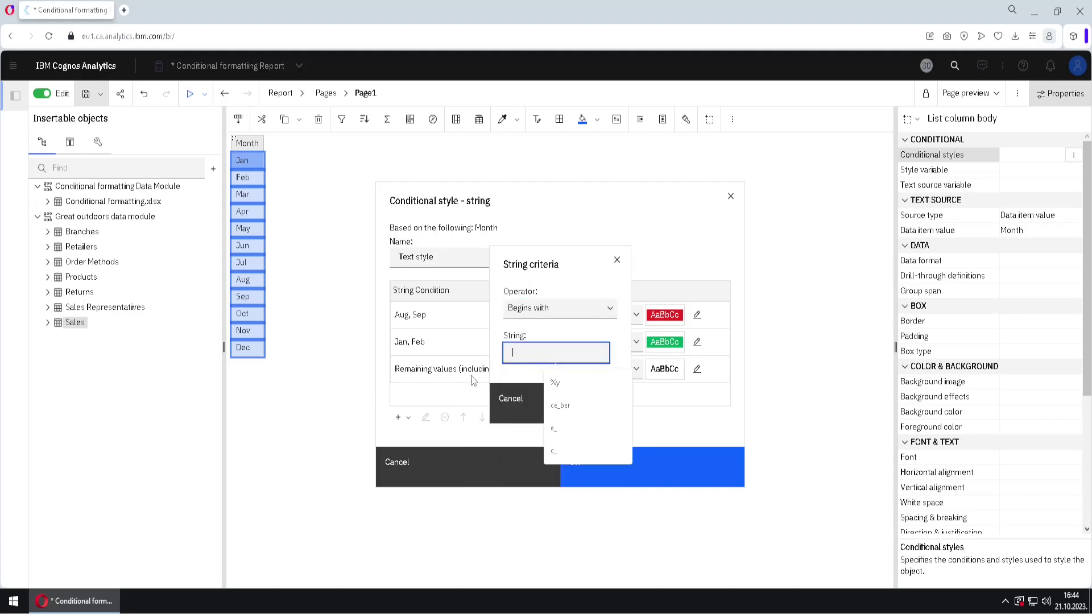
{"action": "type", "text": "O"}
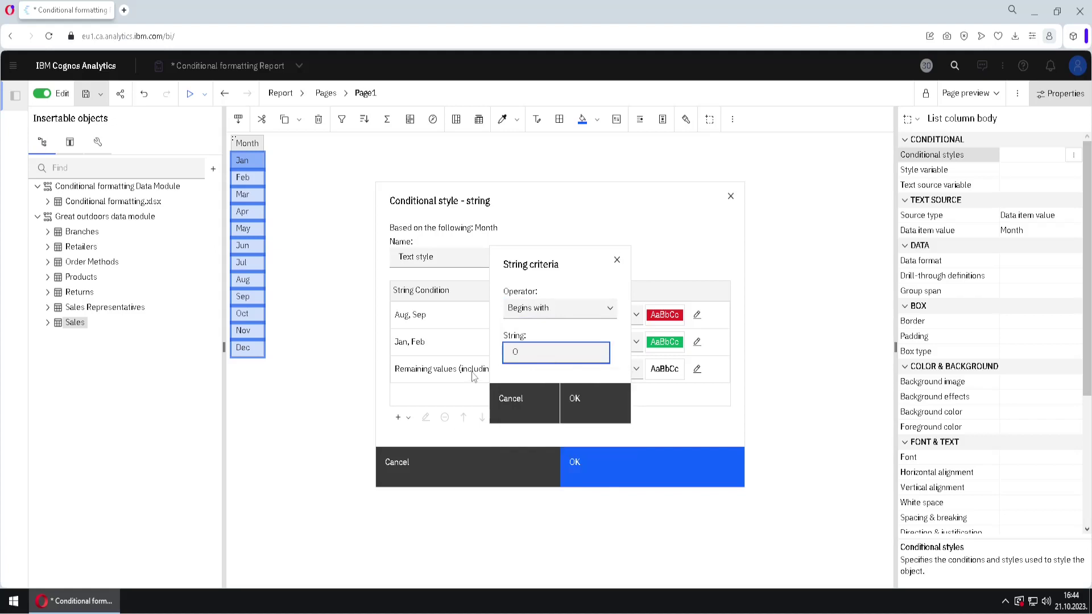
{"action": "key", "text": "BackSpace"}
{"action": "type", "text": "_"}
{"action": "key", "text": "shift+Home"}
{"action": "left_click", "coordinate": [528, 352]}
{"action": "left_click", "coordinate": [590, 409]}
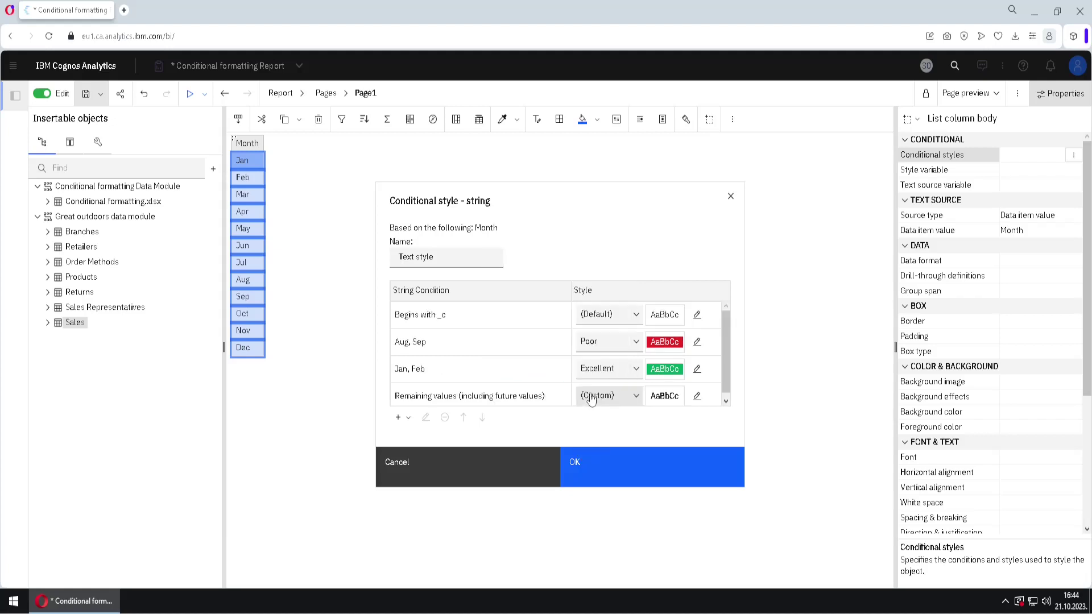
{"action": "left_click", "coordinate": [636, 315]}
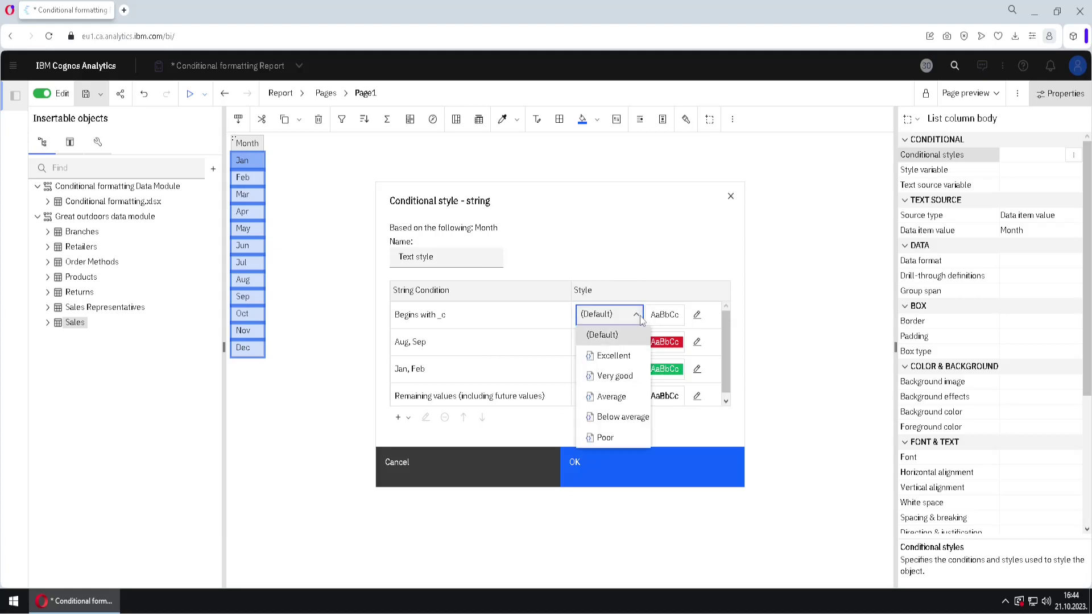
{"action": "left_click", "coordinate": [610, 396]}
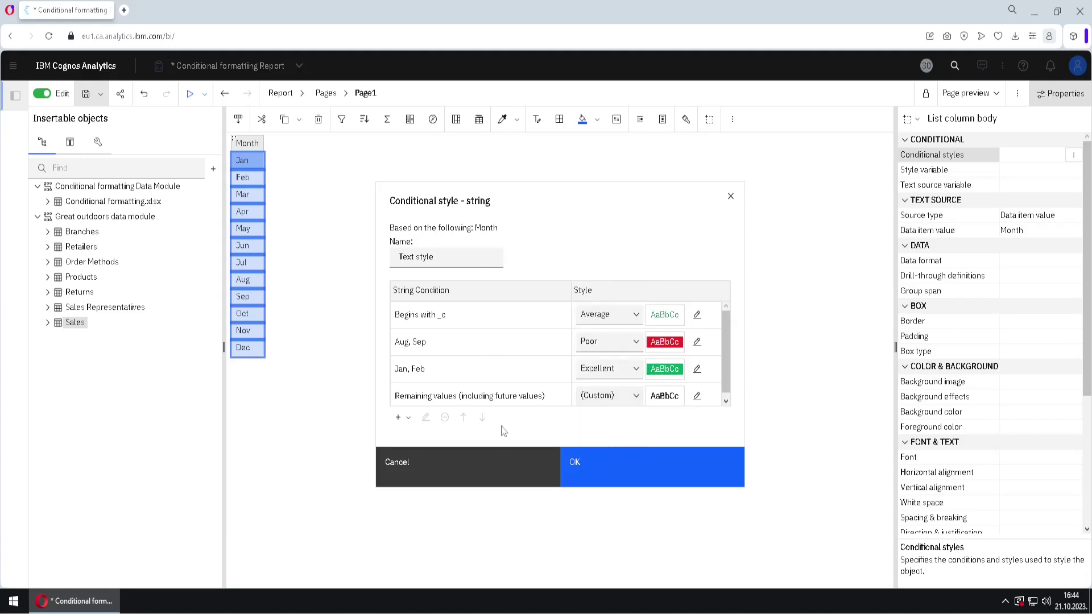
Step: Add a string criteria condition with the operator Ends with and the string "%y"
{"action": "left_click", "coordinate": [408, 419]}
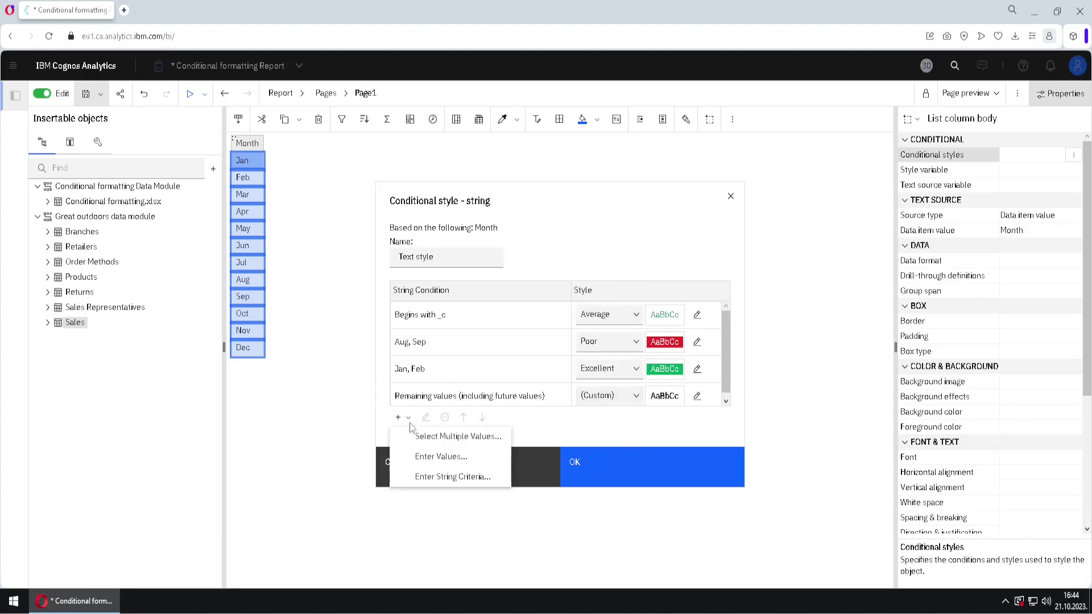
{"action": "left_click", "coordinate": [473, 478]}
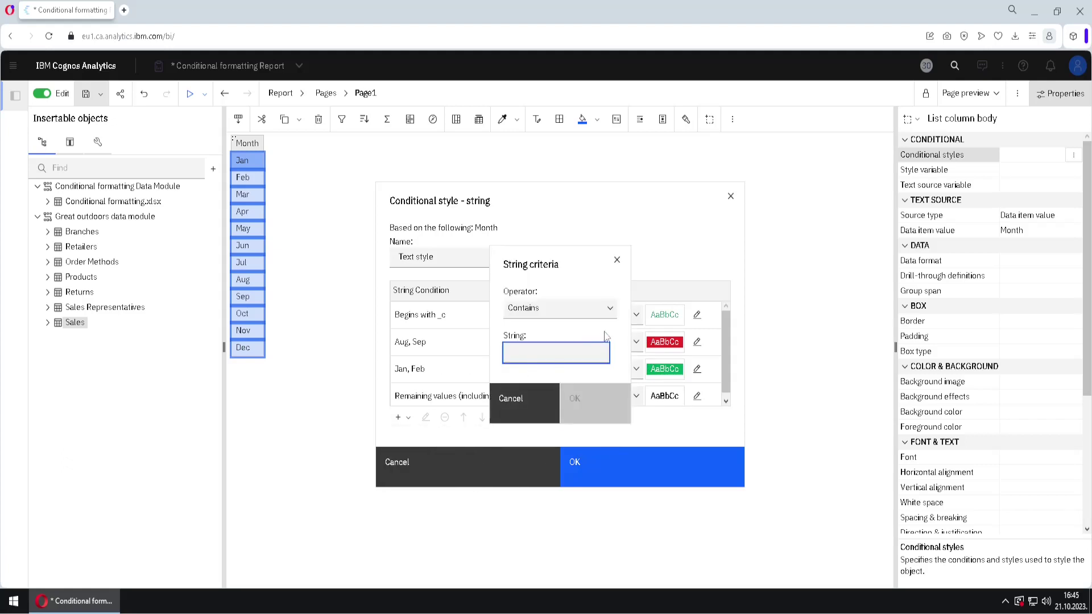
{"action": "left_click", "coordinate": [610, 312]}
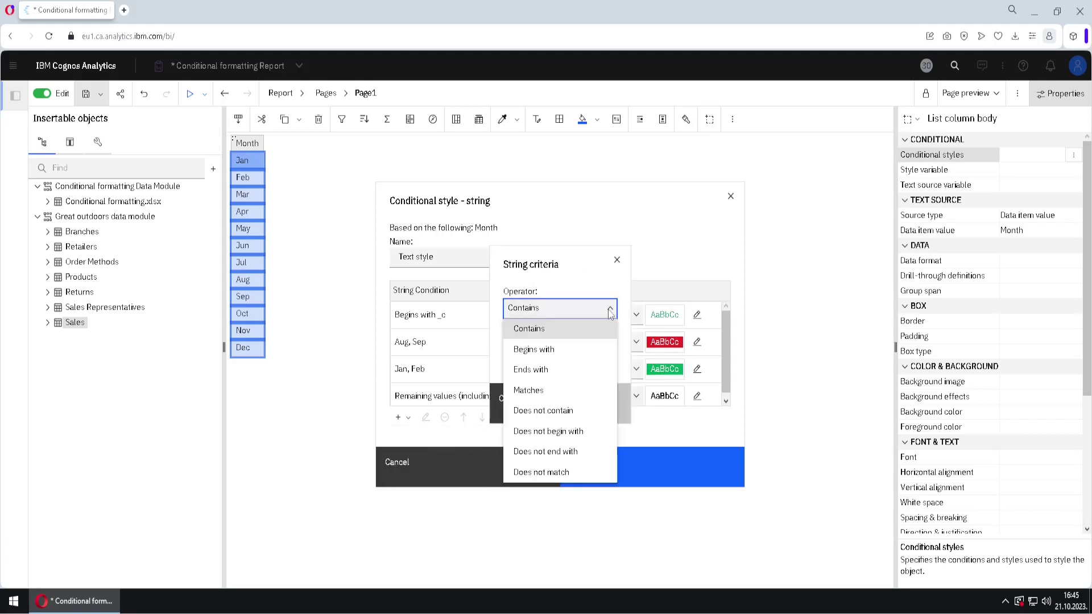
{"action": "left_click", "coordinate": [569, 371]}
{"action": "left_click", "coordinate": [521, 351]}
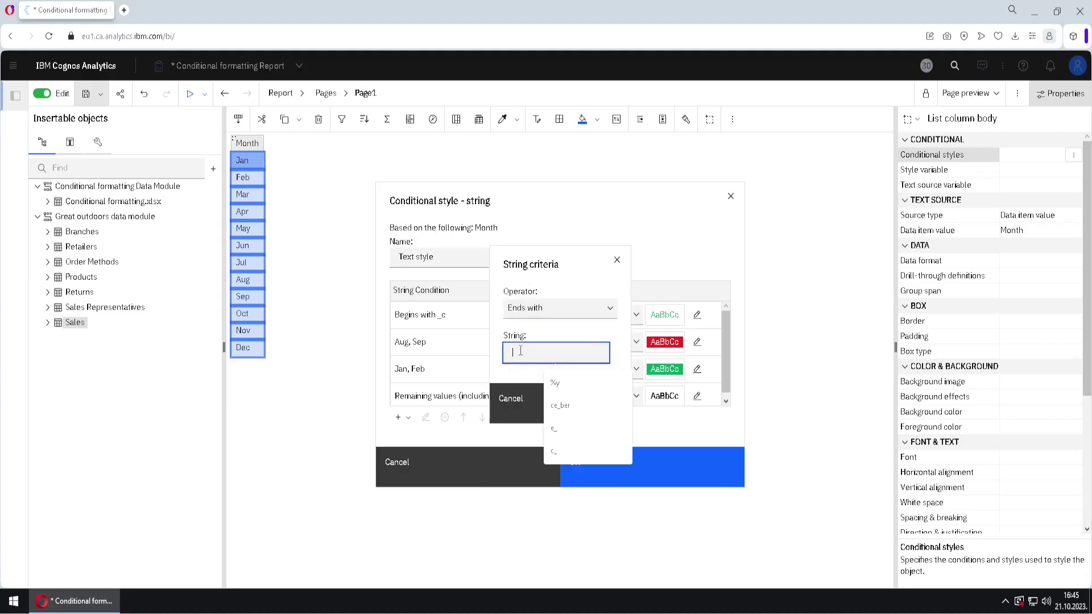
{"action": "type", "text": "%"}
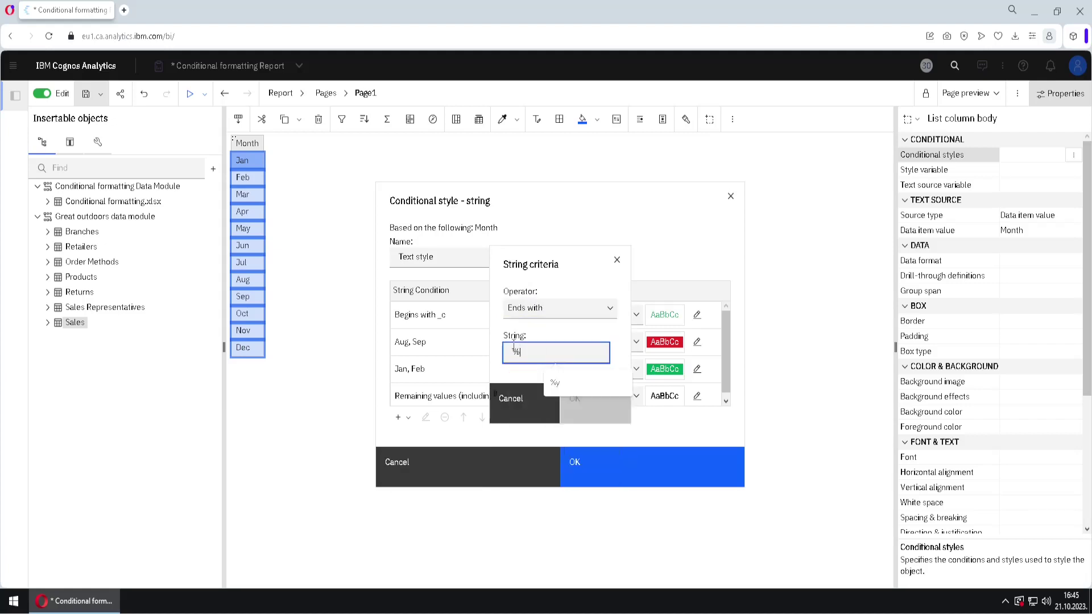
{"action": "type", "text": "y"}
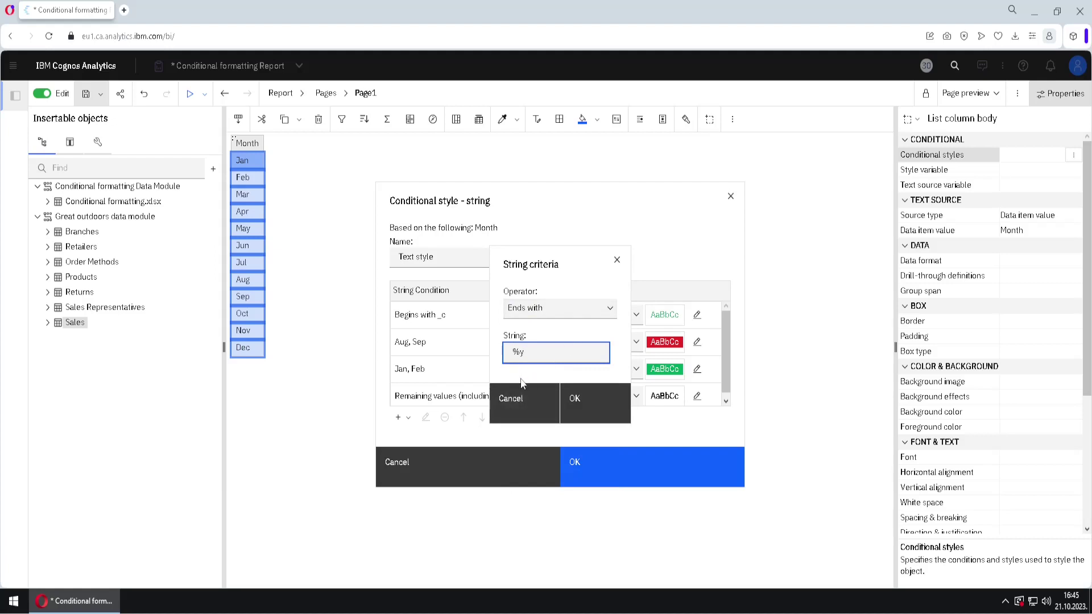
{"action": "left_click_drag", "start_coordinate": [525, 355], "coordinate": [524, 378]}
{"action": "left_click", "coordinate": [519, 356]}
{"action": "left_click_drag", "start_coordinate": [520, 353], "coordinate": [508, 377]}
{"action": "left_click", "coordinate": [586, 402]}
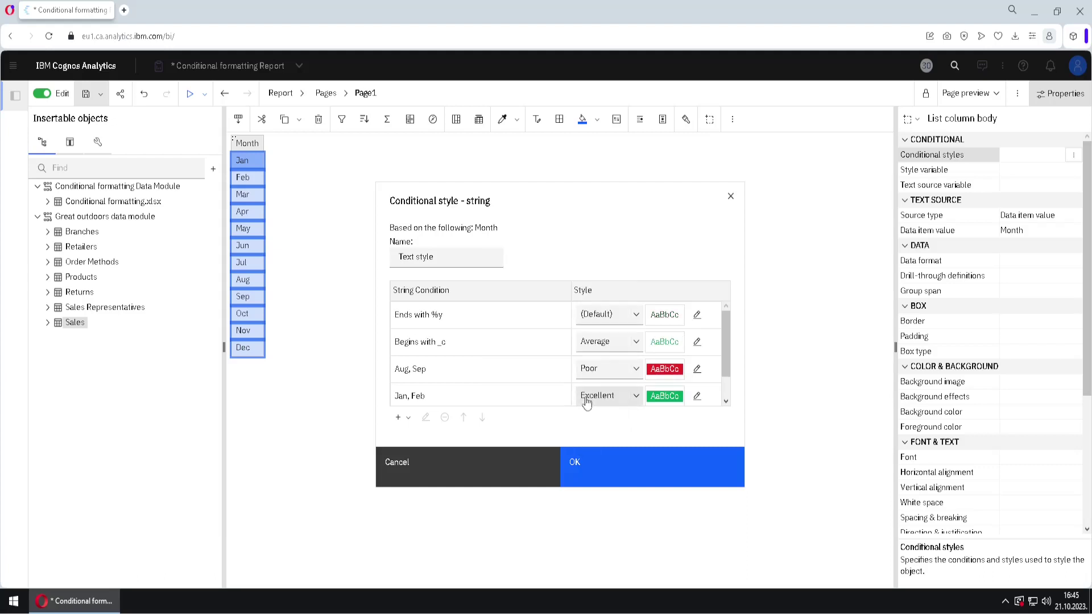
Step: Give the "Ends with %y" condition a custom style with a red font foreground color
{"action": "left_click", "coordinate": [697, 315]}
{"action": "left_click", "coordinate": [643, 246]}
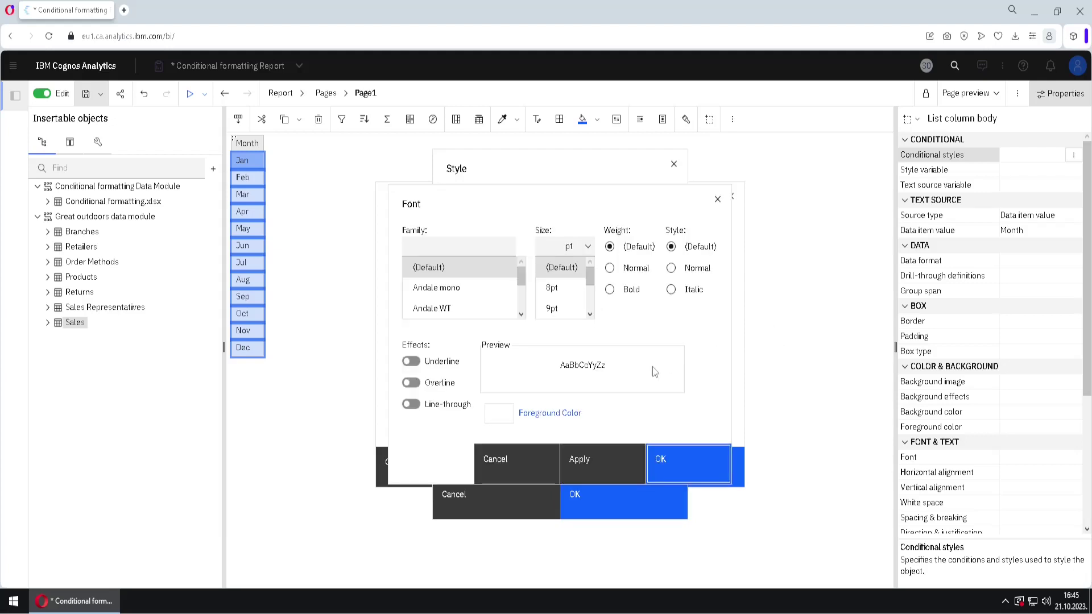
{"action": "left_click", "coordinate": [556, 414]}
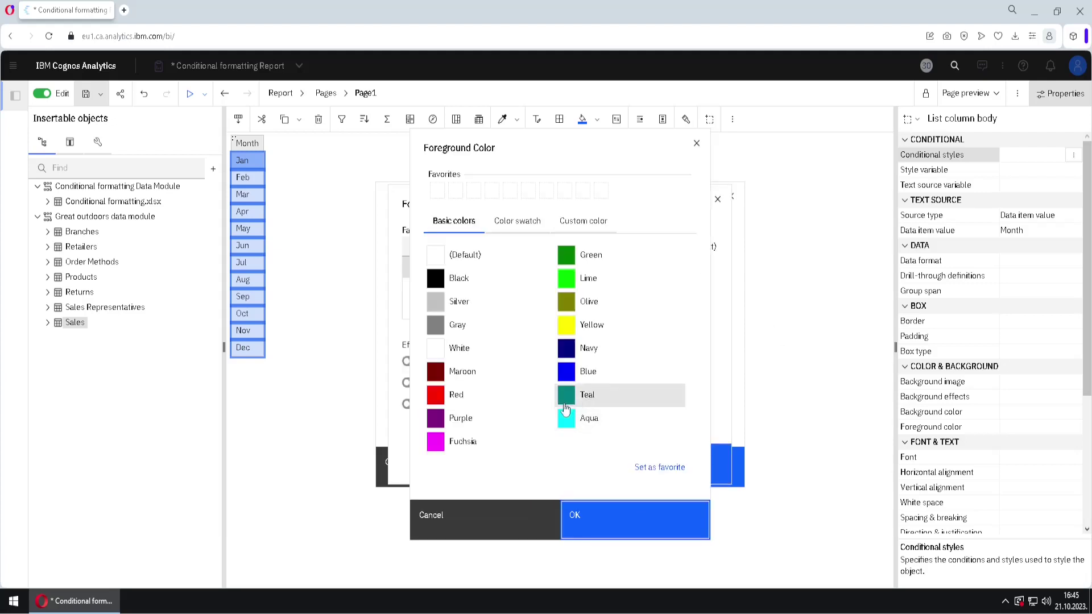
{"action": "left_click", "coordinate": [458, 405]}
{"action": "left_click", "coordinate": [594, 509]}
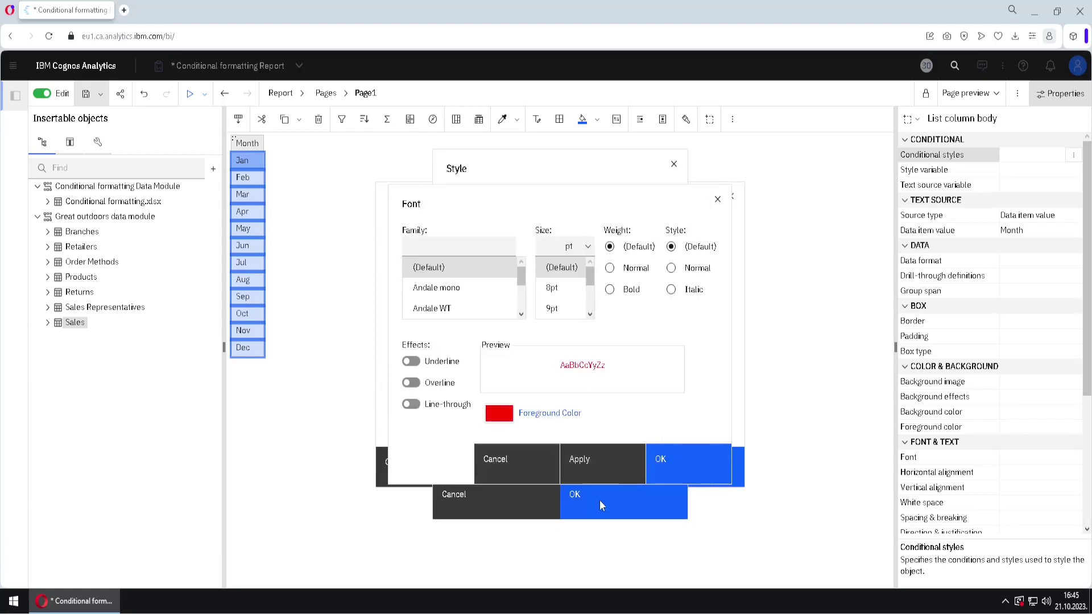
{"action": "left_click", "coordinate": [689, 461]}
{"action": "left_click", "coordinate": [605, 504]}
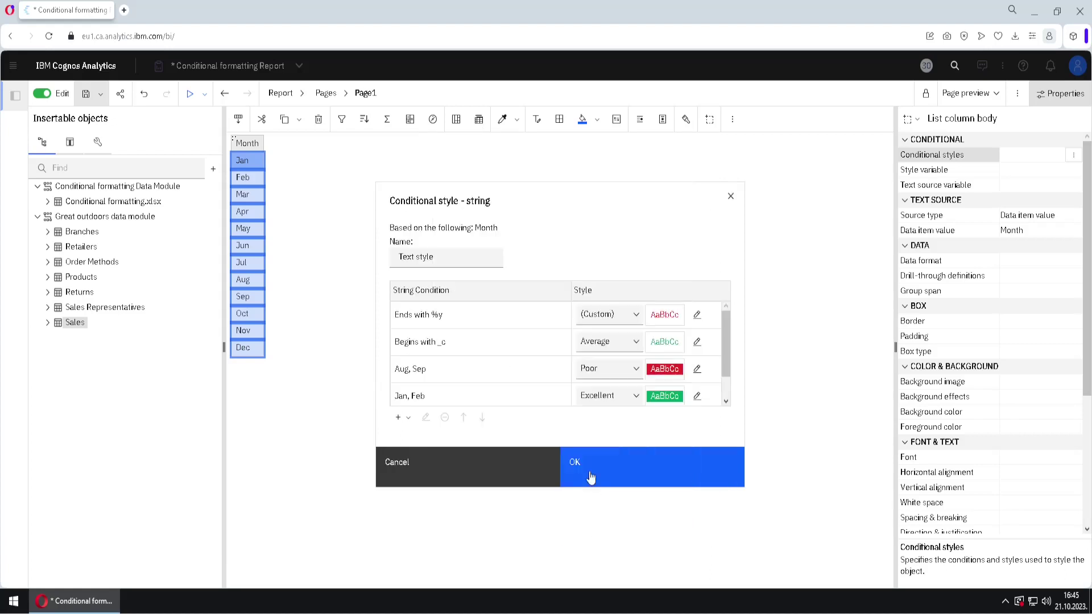
Step: Accept the Text style definition and apply it to the Month column
{"action": "left_click", "coordinate": [615, 472]}
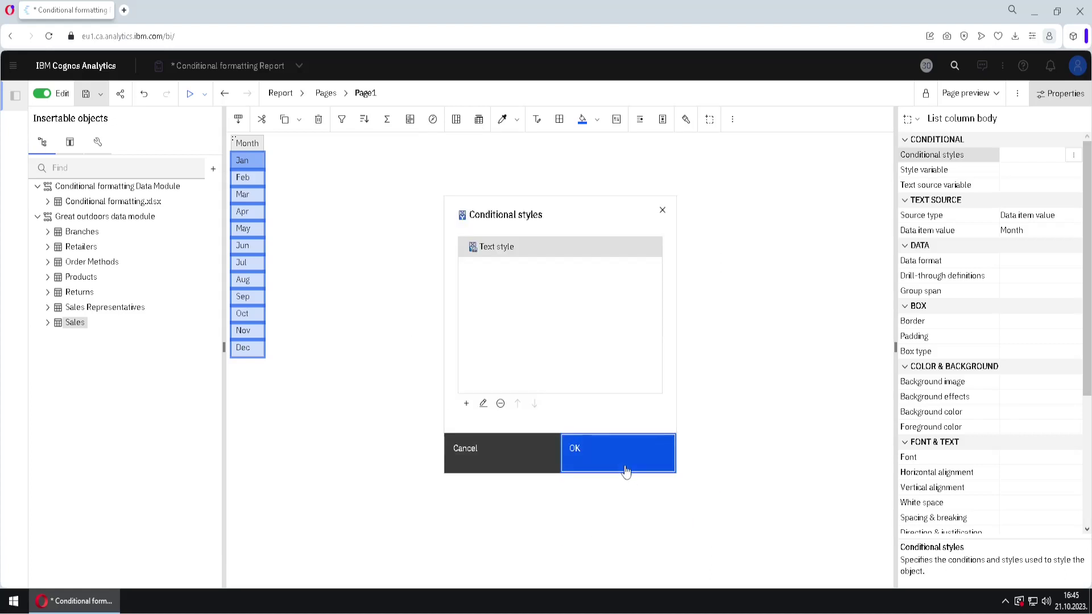
{"action": "left_click", "coordinate": [626, 471]}
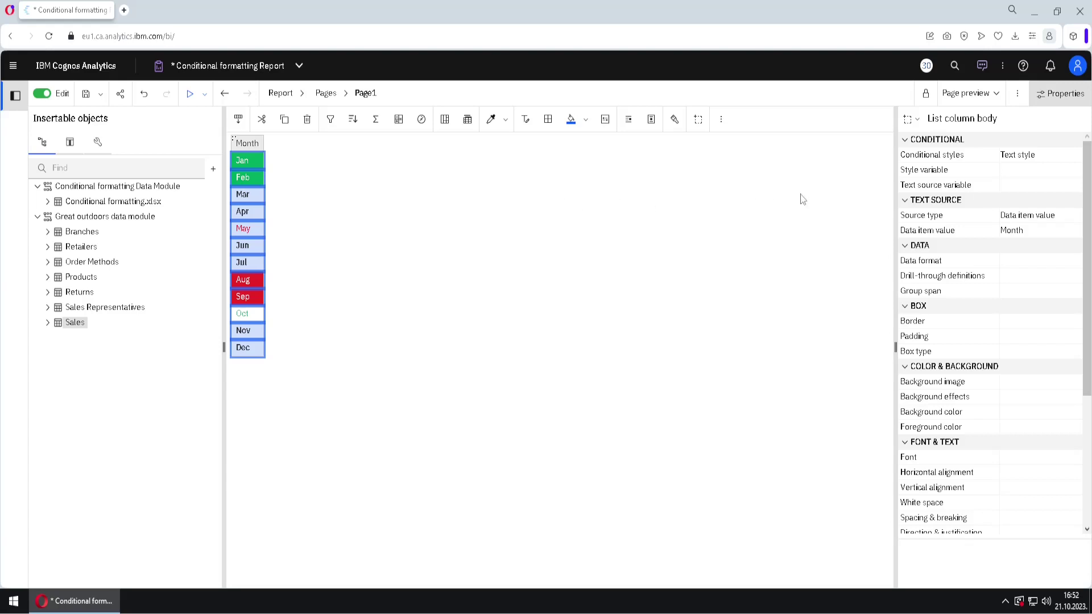
Step: Create a new advanced conditional style for the Month column and name it "Advanced style"
{"action": "double_click", "coordinate": [1040, 157]}
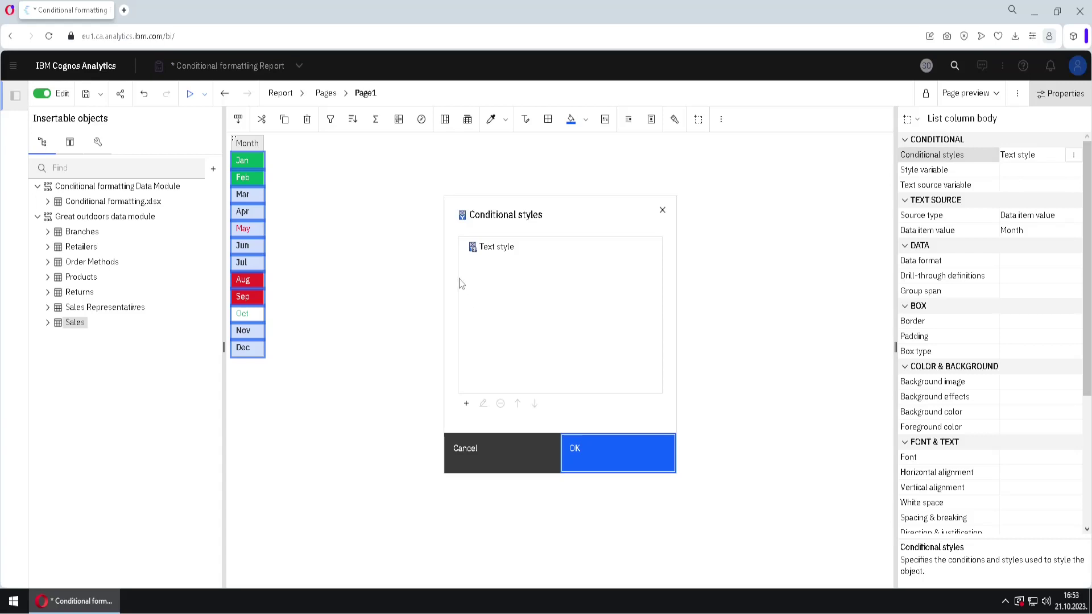
{"action": "left_click", "coordinate": [467, 405]}
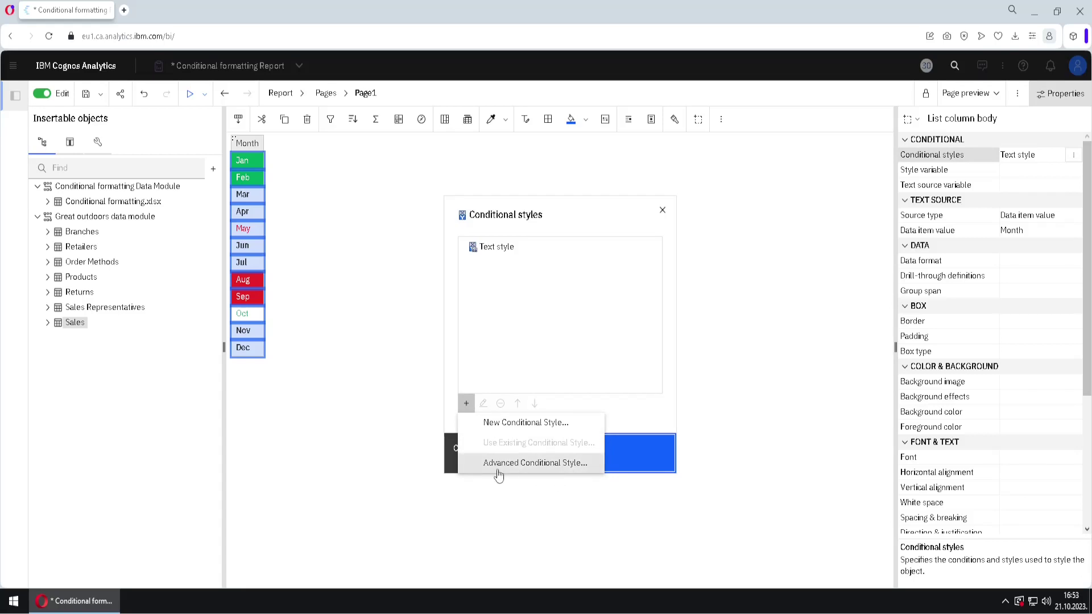
{"action": "left_click", "coordinate": [560, 472]}
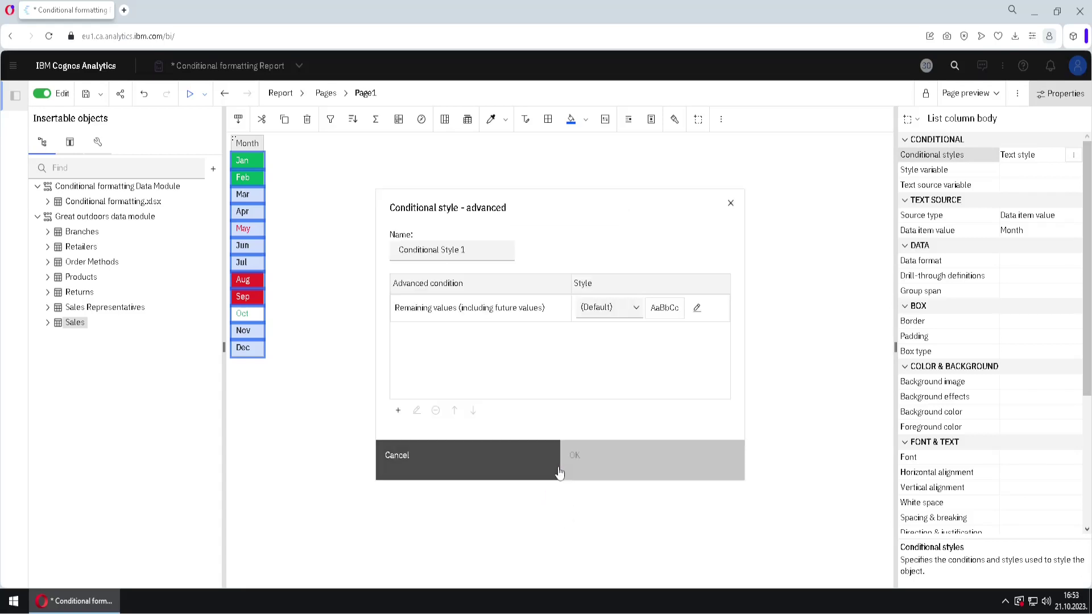
{"action": "left_click", "coordinate": [470, 261]}
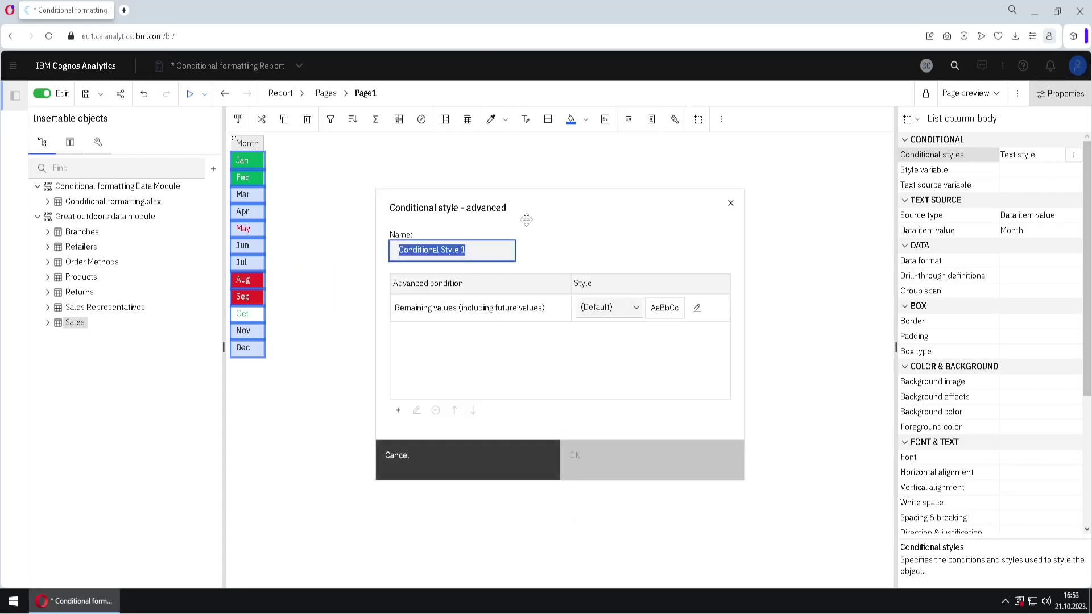
{"action": "type", "text": "Adv"}
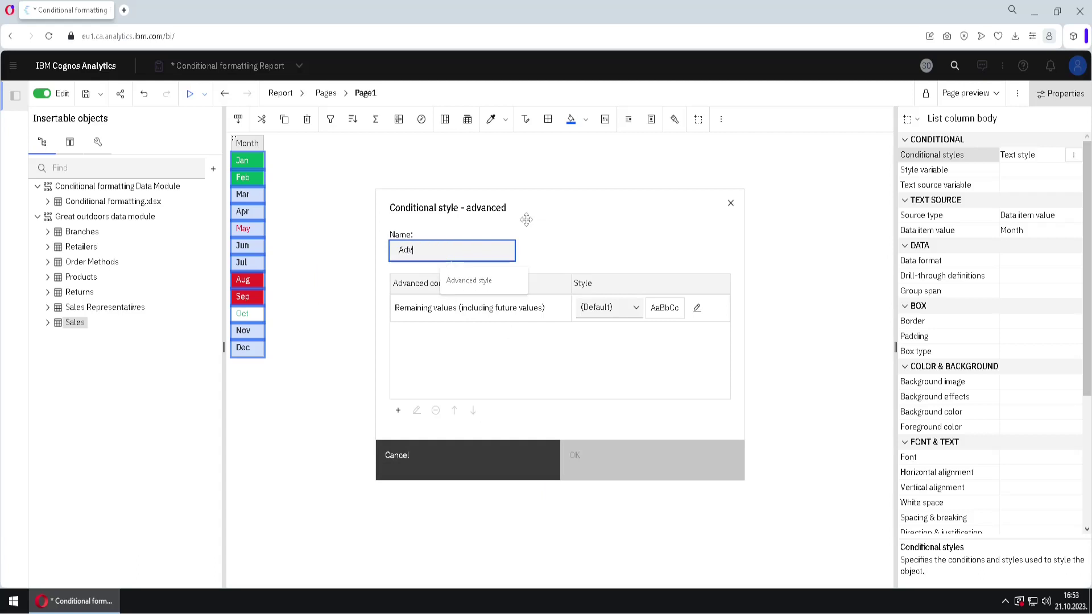
{"action": "type", "text": "anced style"}
{"action": "left_click", "coordinate": [485, 430]}
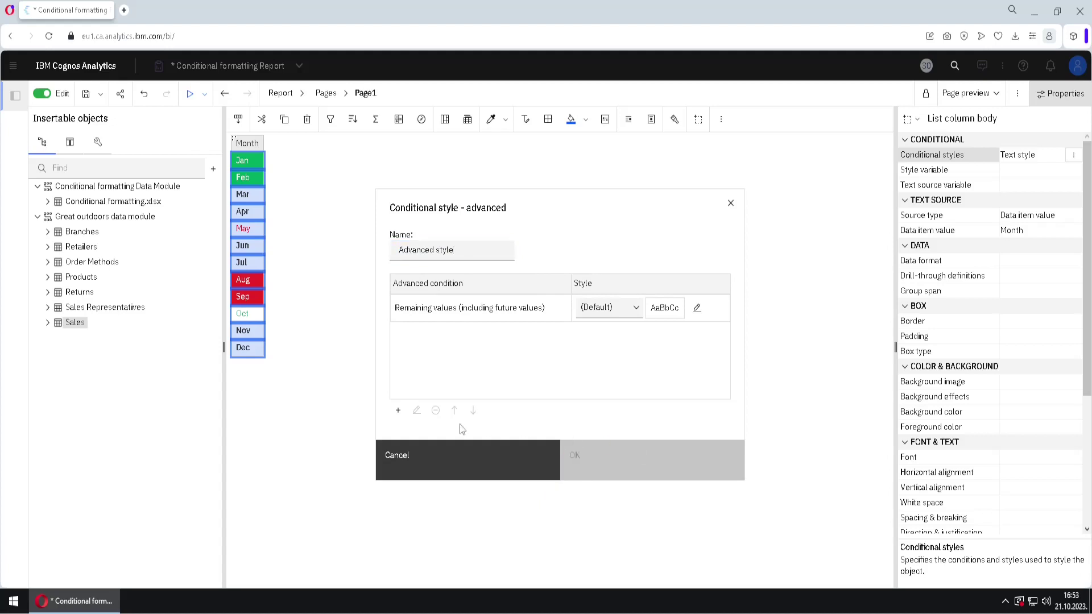
Step: Add an advanced condition with the expression [Query1].[Month] = 'Jun'
{"action": "left_click", "coordinate": [398, 410]}
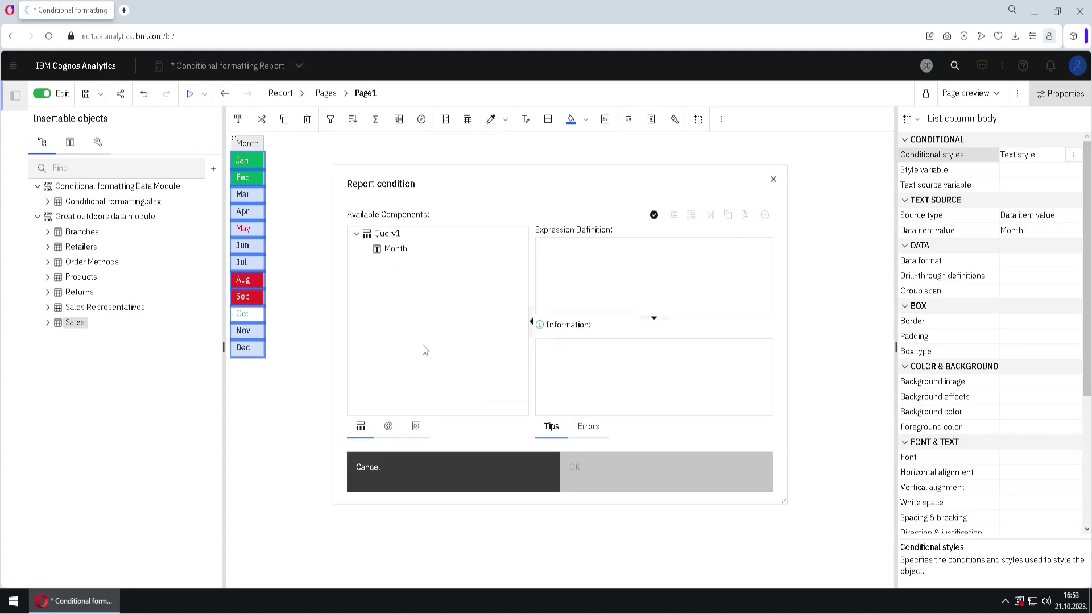
{"action": "left_click_drag", "start_coordinate": [397, 252], "coordinate": [581, 267]}
{"action": "left_click", "coordinate": [629, 253]}
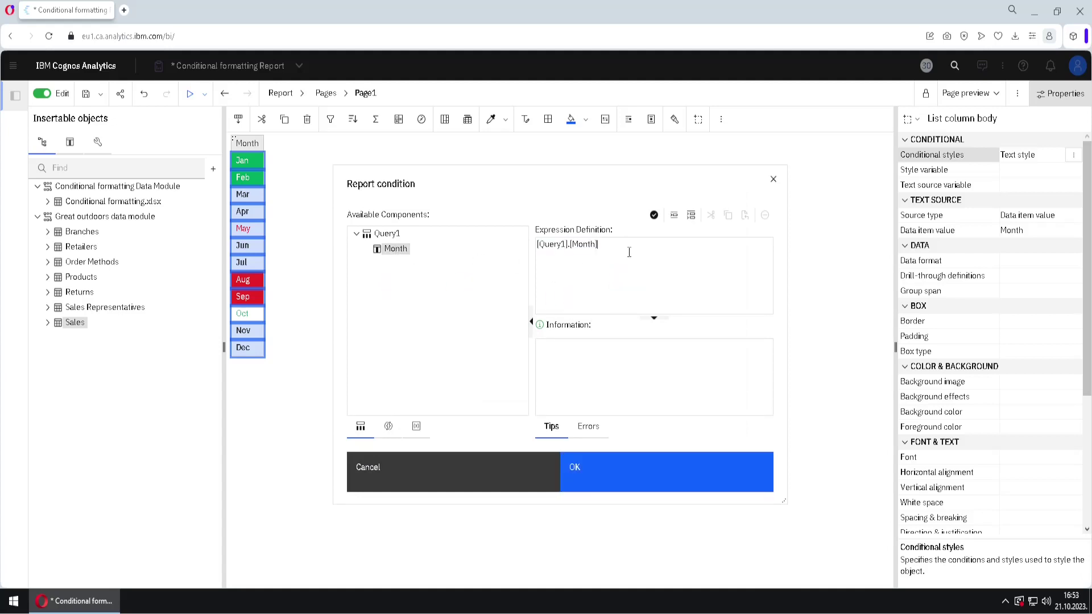
{"action": "type", "text": "= 'Jun"}
{"action": "left_click", "coordinate": [628, 472]}
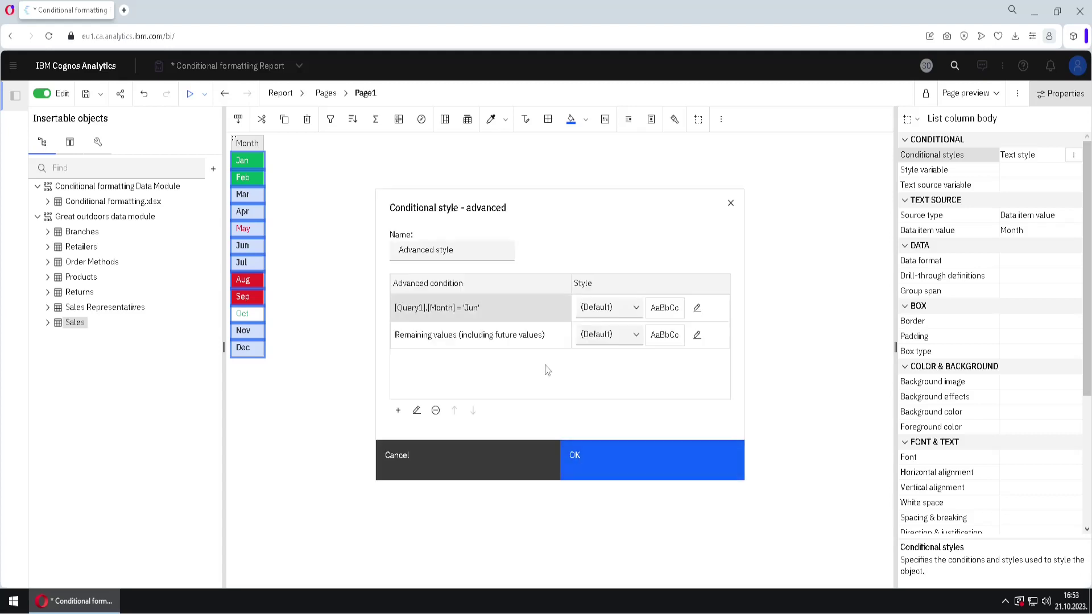
Step: Set the Jun condition's background color to Aqua and apply Advanced style to the Month column
{"action": "left_click", "coordinate": [697, 309]}
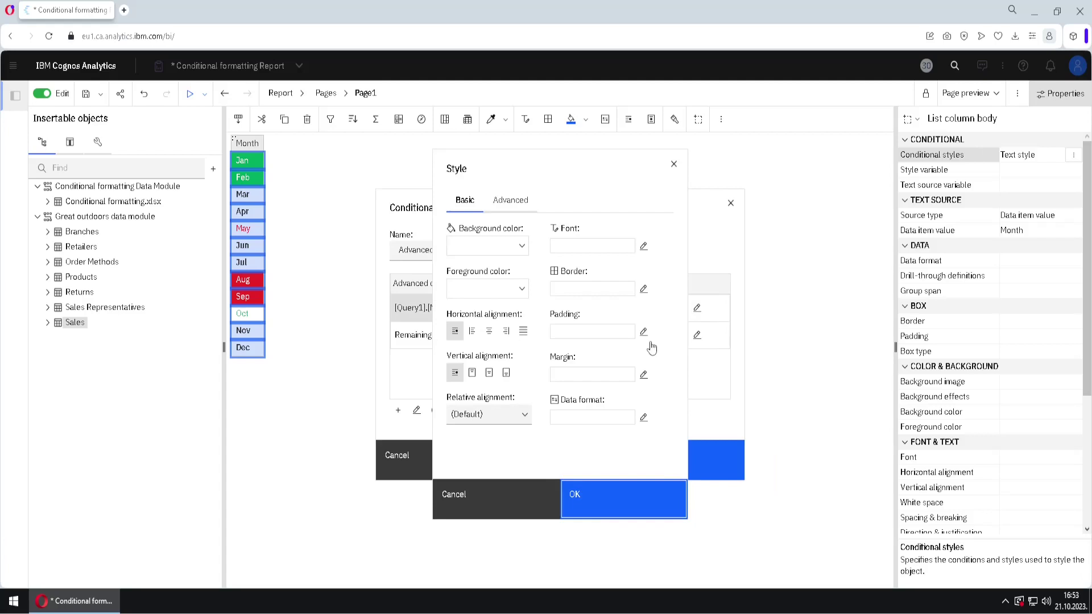
{"action": "left_click", "coordinate": [523, 251]}
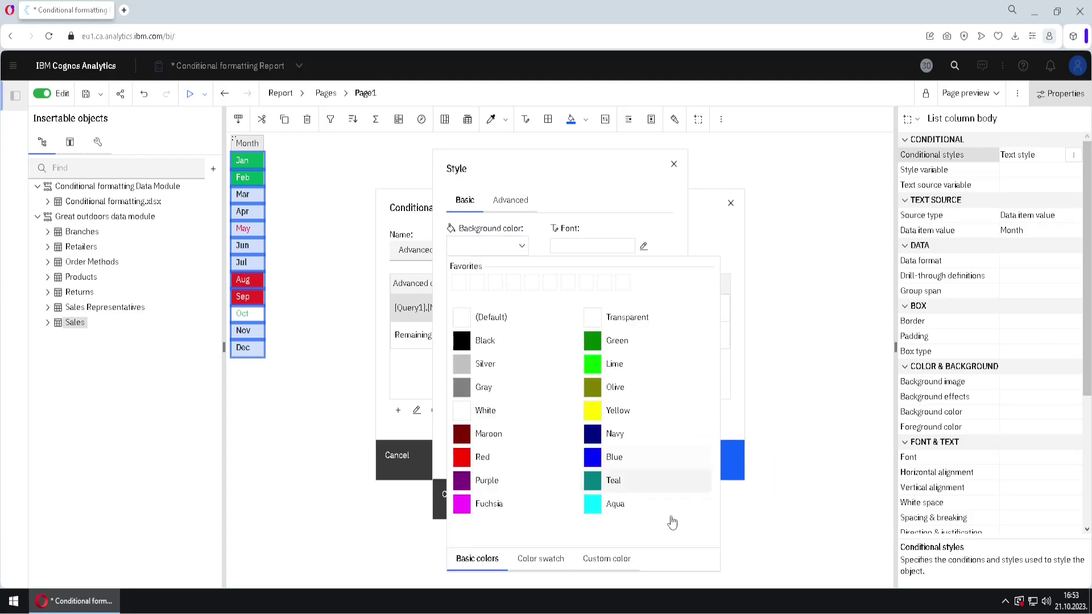
{"action": "left_click", "coordinate": [625, 515]}
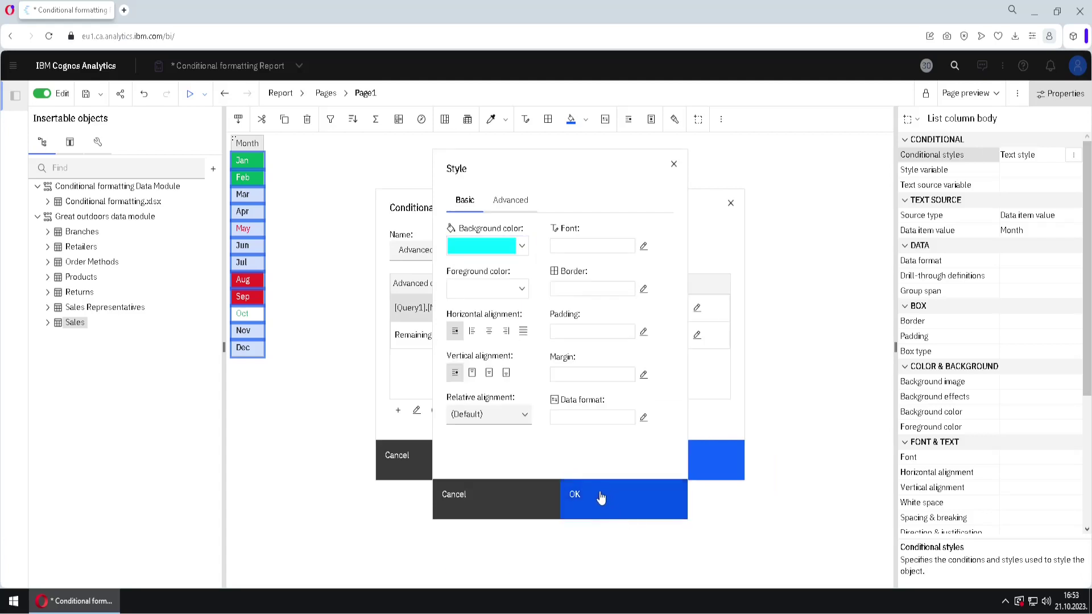
{"action": "left_click", "coordinate": [602, 495]}
{"action": "left_click", "coordinate": [603, 468]}
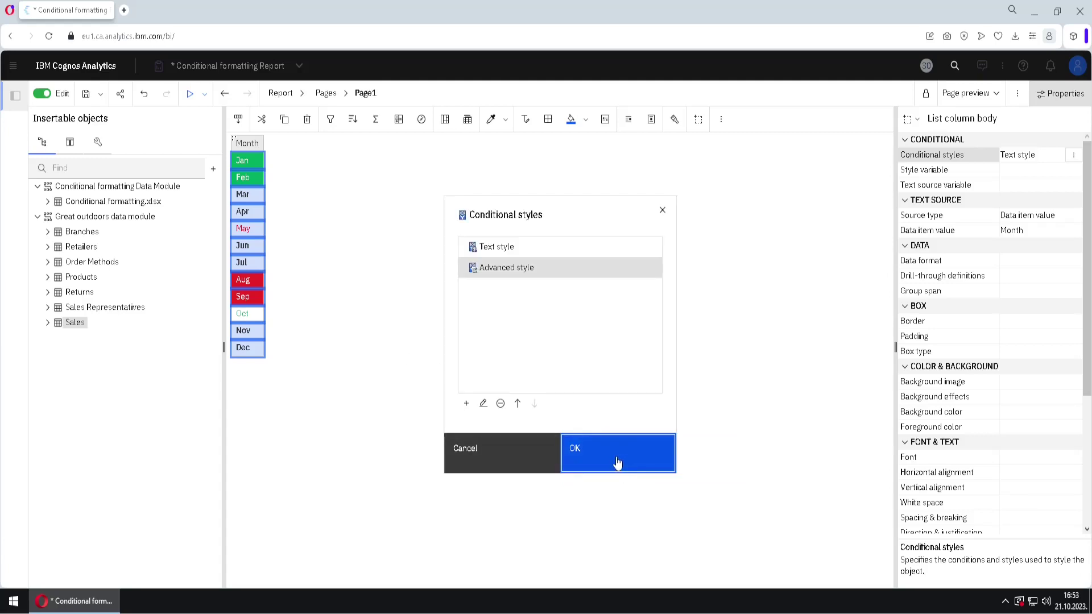
{"action": "left_click", "coordinate": [619, 463]}
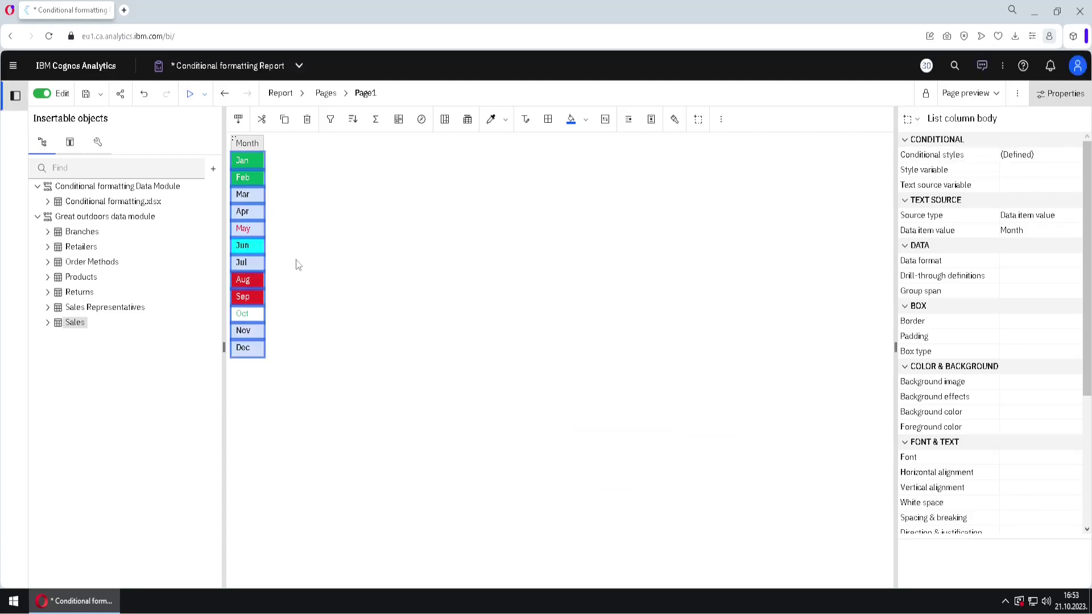